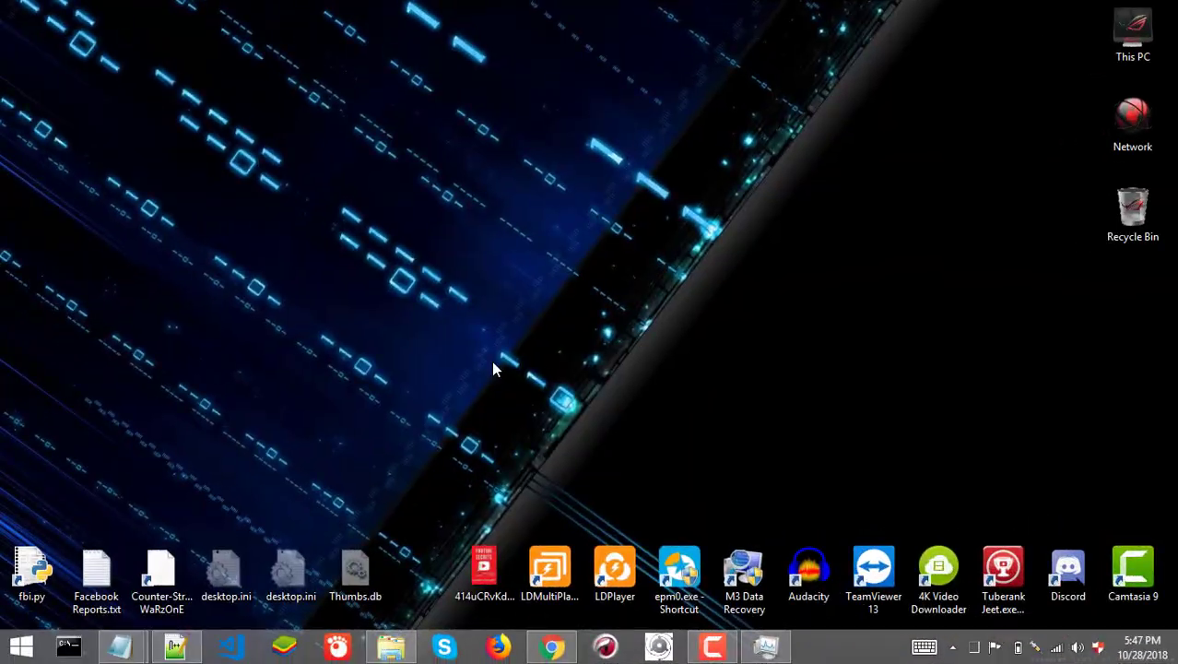
Step: Switch to Chrome and examine the group-posting tool's status text, time interval, group list and event log sections
{"action": "left_click", "coordinate": [552, 646]}
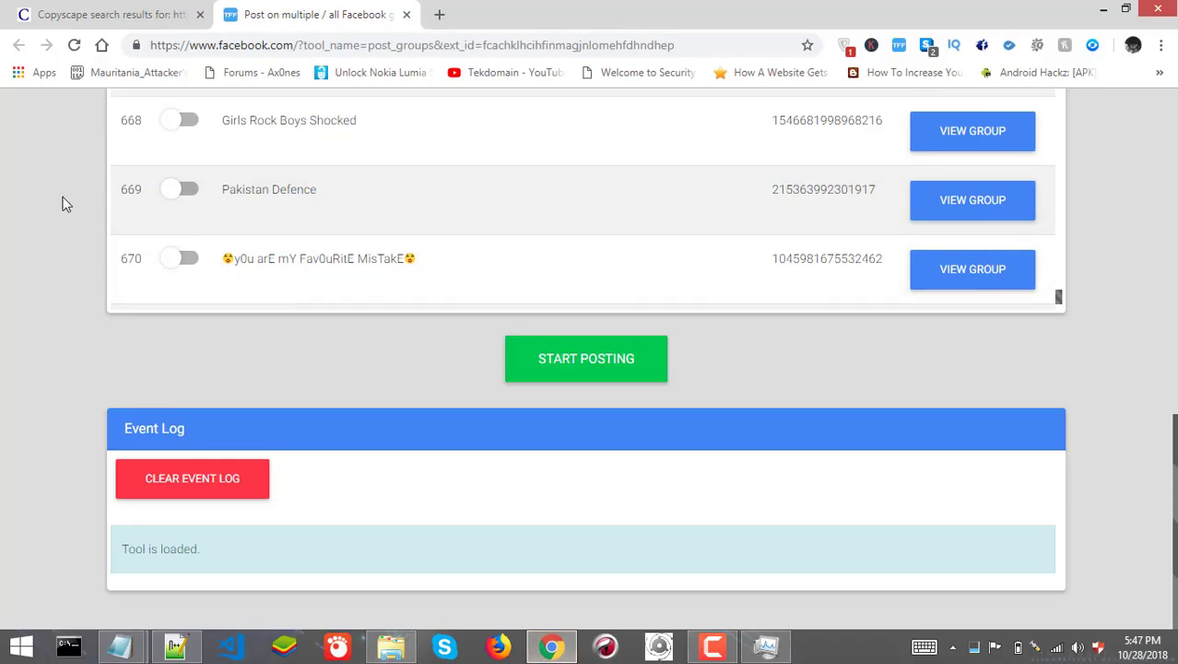
{"action": "scroll", "coordinate": [270, 212], "scroll_direction": "up", "scroll_amount": 3}
{"action": "scroll", "coordinate": [270, 212], "scroll_direction": "up", "scroll_amount": 2}
{"action": "scroll", "coordinate": [1112, 382], "scroll_direction": "up", "scroll_amount": 5}
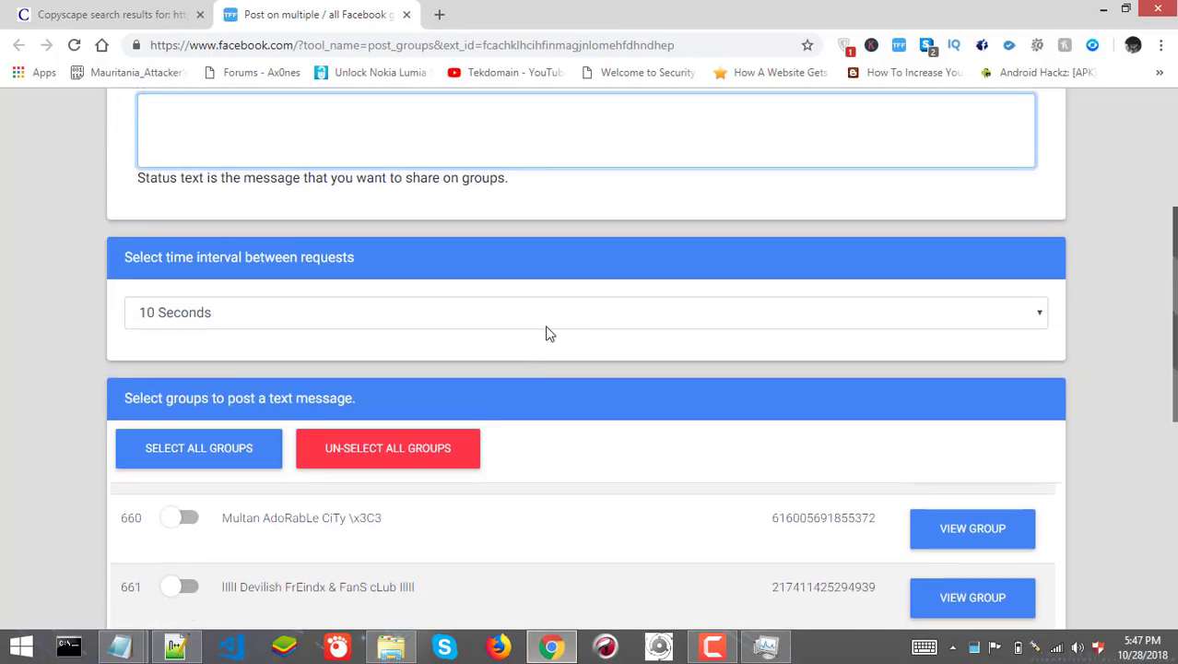
{"action": "scroll", "coordinate": [621, 245], "scroll_direction": "down", "scroll_amount": 4}
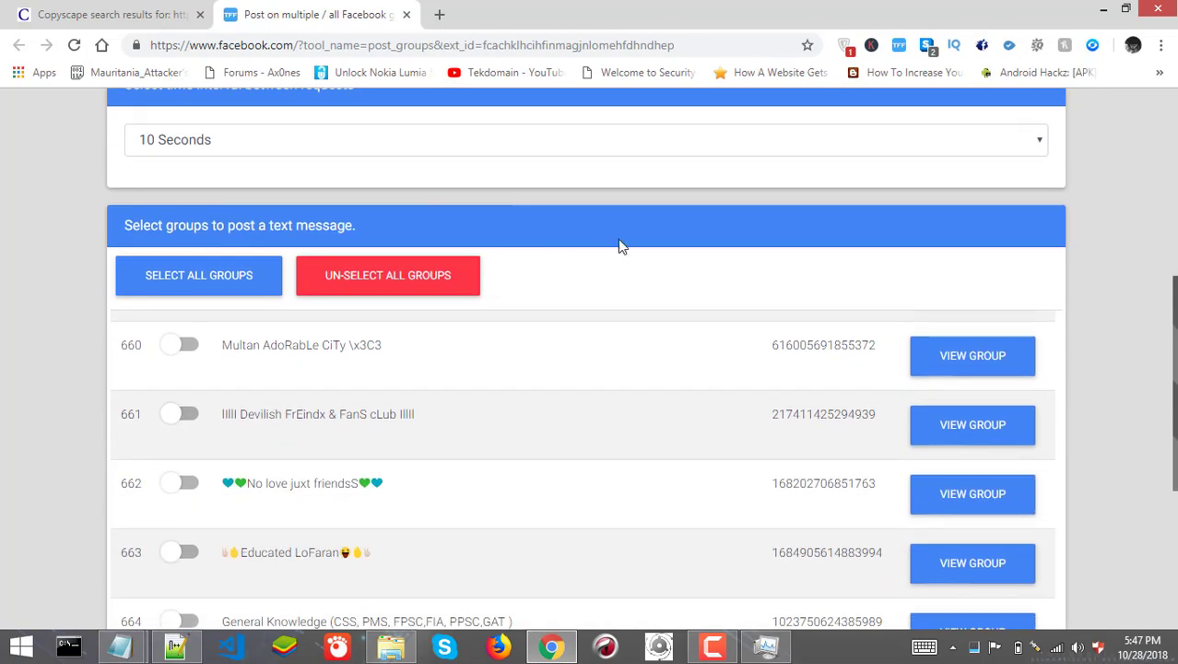
{"action": "scroll", "coordinate": [452, 271], "scroll_direction": "down", "scroll_amount": 2}
{"action": "scroll", "coordinate": [439, 295], "scroll_direction": "up", "scroll_amount": 5}
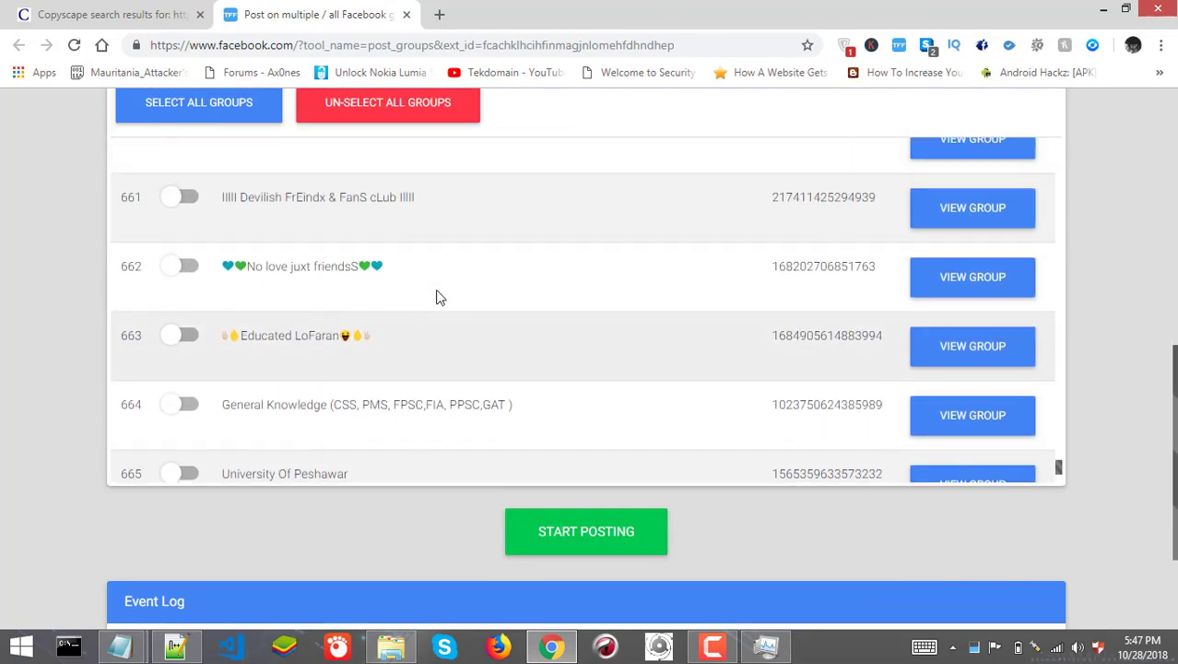
{"action": "scroll", "coordinate": [400, 360], "scroll_direction": "up", "scroll_amount": 5}
{"action": "scroll", "coordinate": [1091, 386], "scroll_direction": "up", "scroll_amount": 3}
{"action": "scroll", "coordinate": [1057, 323], "scroll_direction": "down", "scroll_amount": 2}
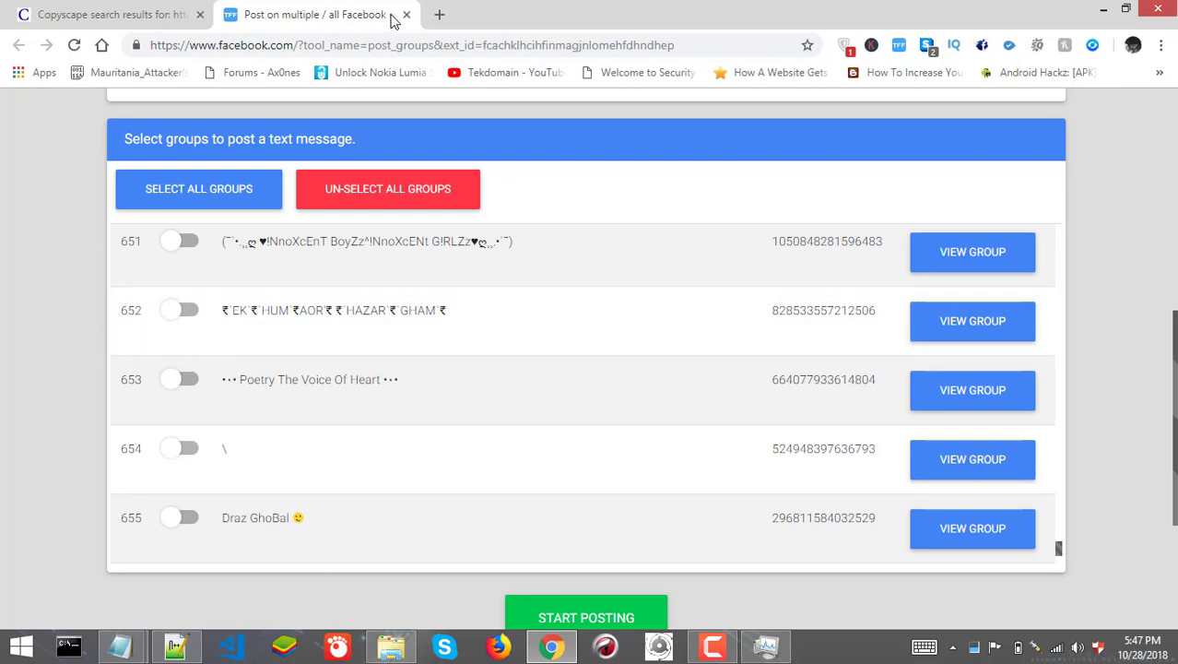
Step: Search Google in a new tab for "facebook social toolkit" and open the Chrome Web Store listing of Toolkit For FB by PlugEx
{"action": "left_click", "coordinate": [442, 12]}
{"action": "type", "text": "facebook auto"}
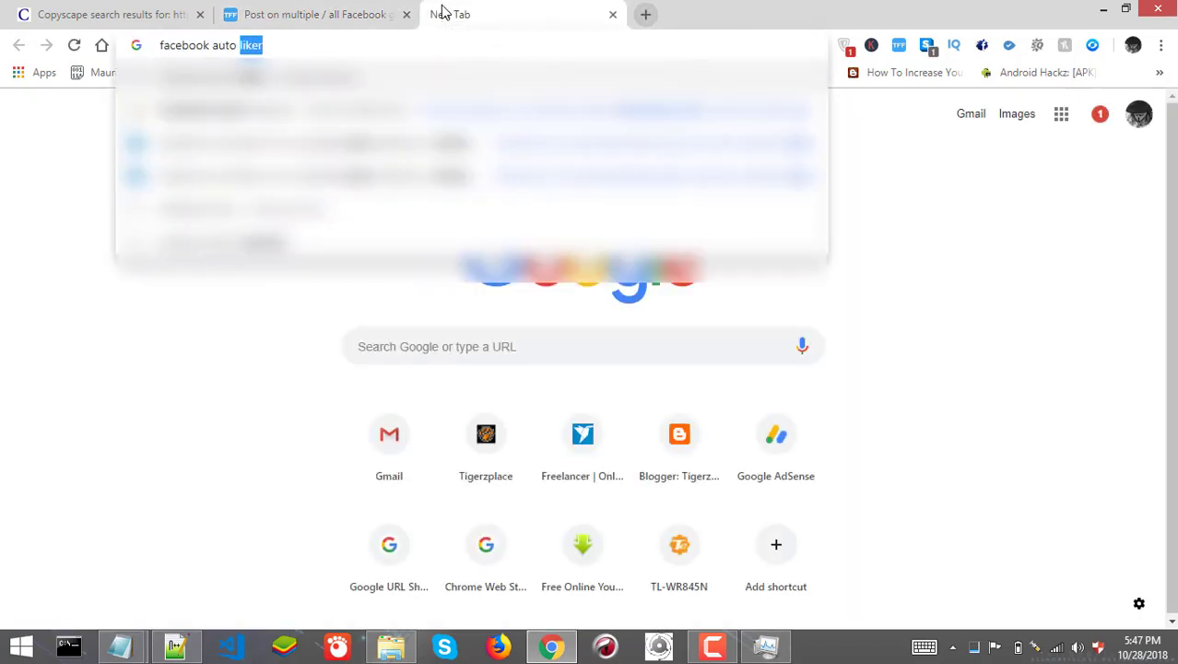
{"action": "key", "text": "BackSpace"}
{"action": "key", "text": "BackSpace"}
{"action": "key", "text": "BackSpace"}
{"action": "key", "text": "BackSpace"}
{"action": "key", "text": "BackSpace"}
{"action": "type", "text": "social toolkit"}
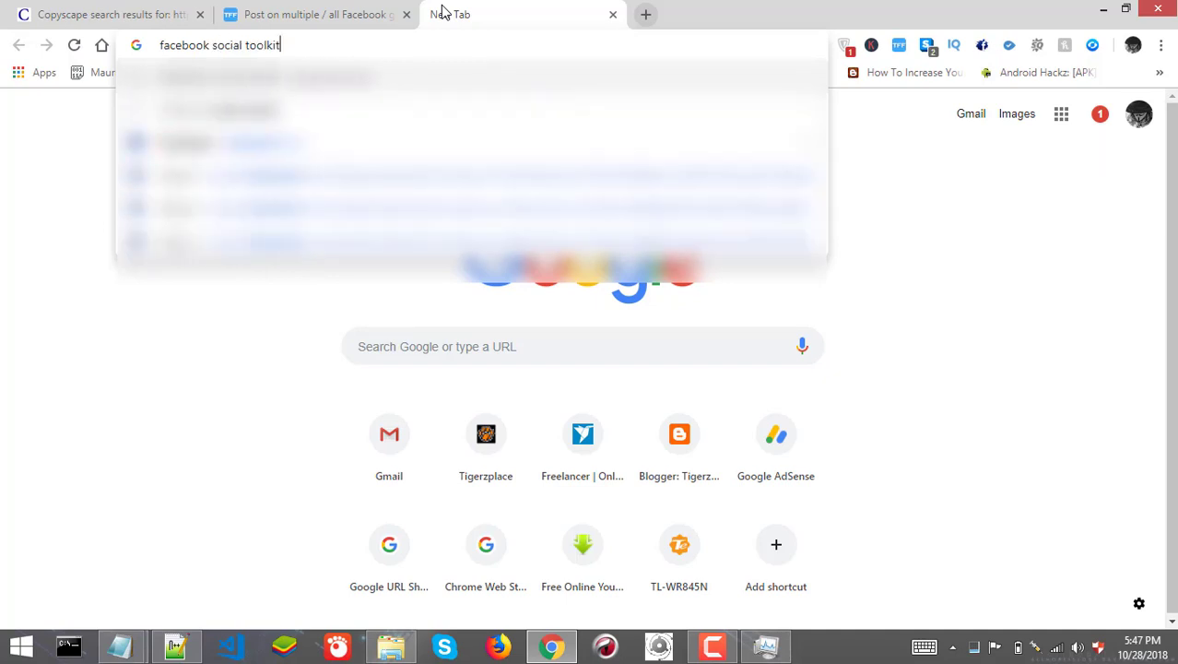
{"action": "key", "text": "Return"}
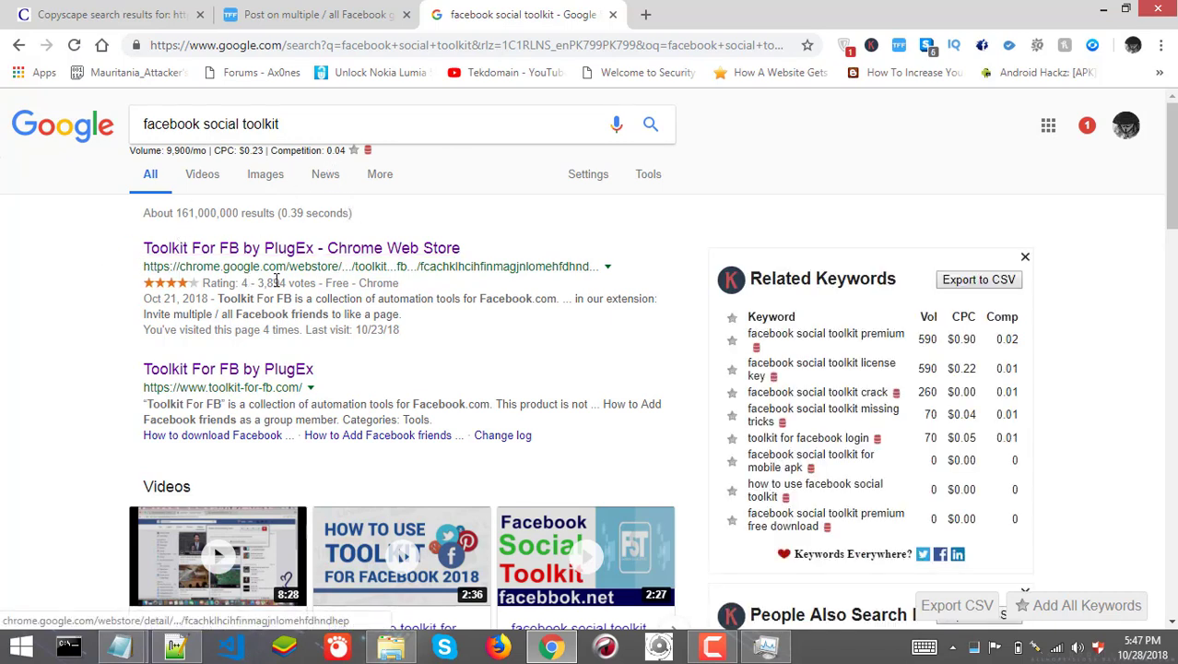
{"action": "left_click", "coordinate": [217, 249]}
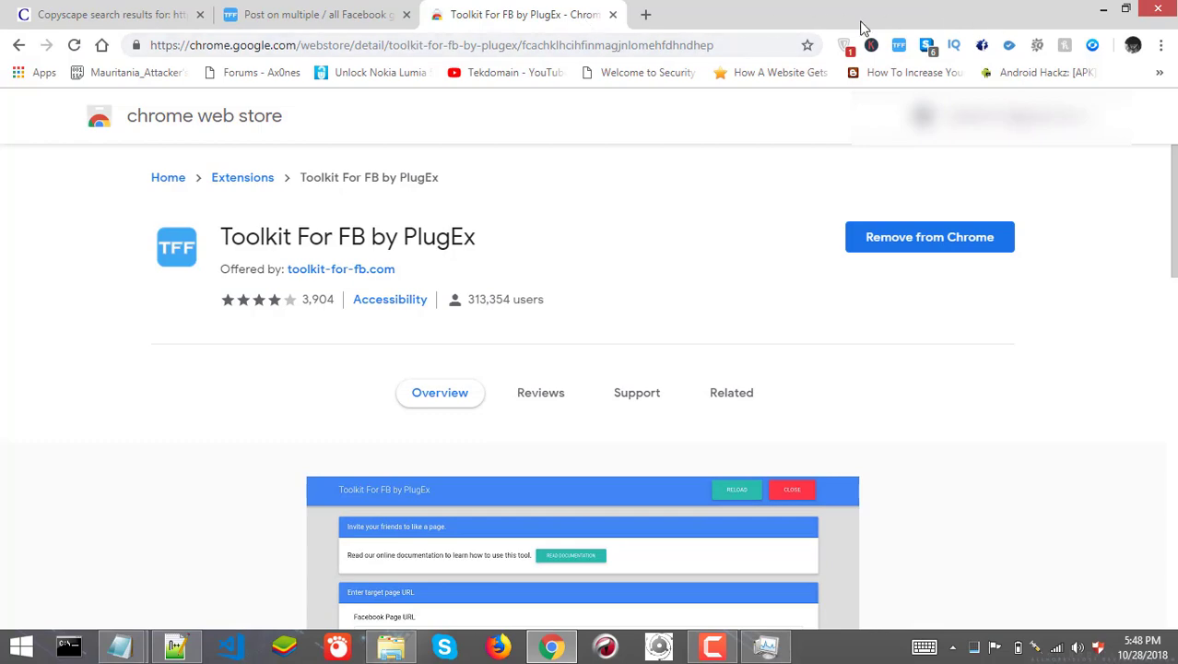
Step: Launch the Toolkit For FB extension and close the Chrome Web Store tab
{"action": "left_click", "coordinate": [890, 46]}
{"action": "left_click", "coordinate": [606, 26]}
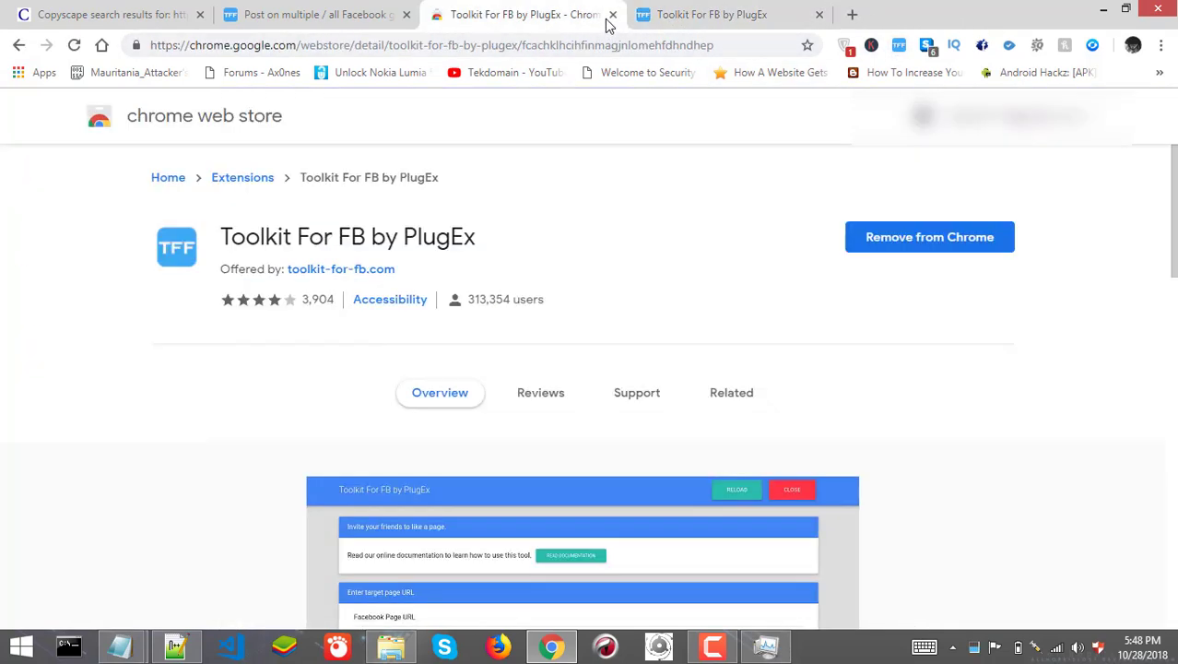
{"action": "left_click", "coordinate": [611, 16]}
Step: Start the "Post on multiple / all Facebook groups" tool and close the toolkit's overview tab
{"action": "scroll", "coordinate": [531, 317], "scroll_direction": "down", "scroll_amount": 3}
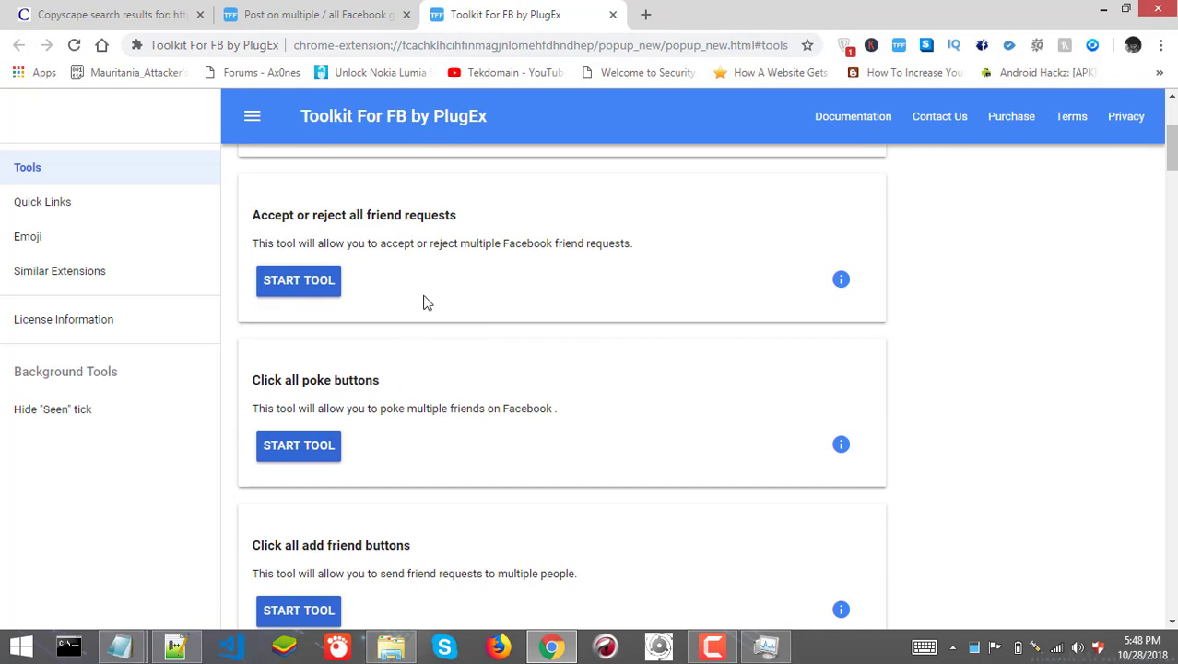
{"action": "scroll", "coordinate": [426, 303], "scroll_direction": "down", "scroll_amount": 5}
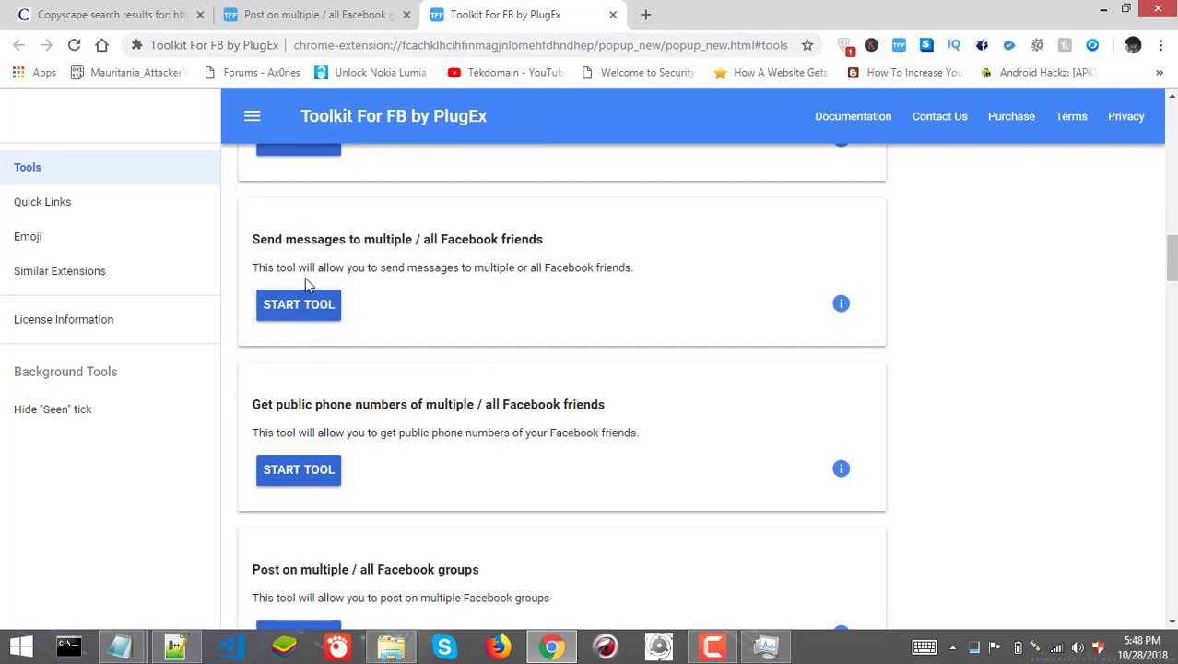
{"action": "scroll", "coordinate": [313, 430], "scroll_direction": "down", "scroll_amount": 2}
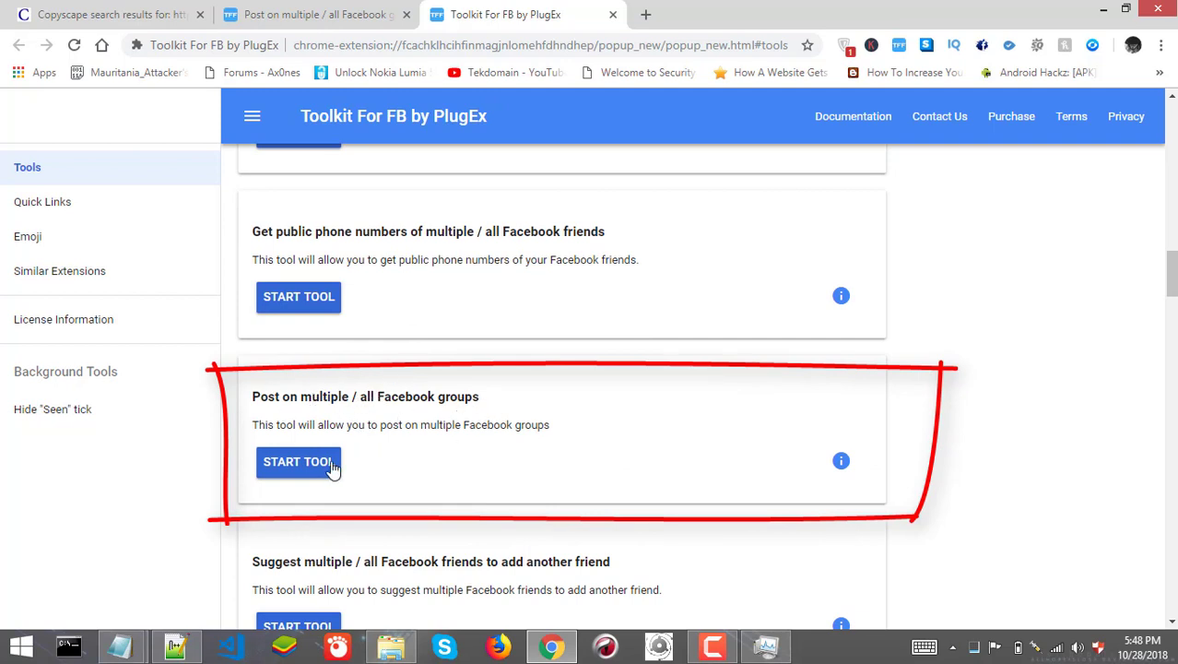
{"action": "left_click", "coordinate": [291, 465]}
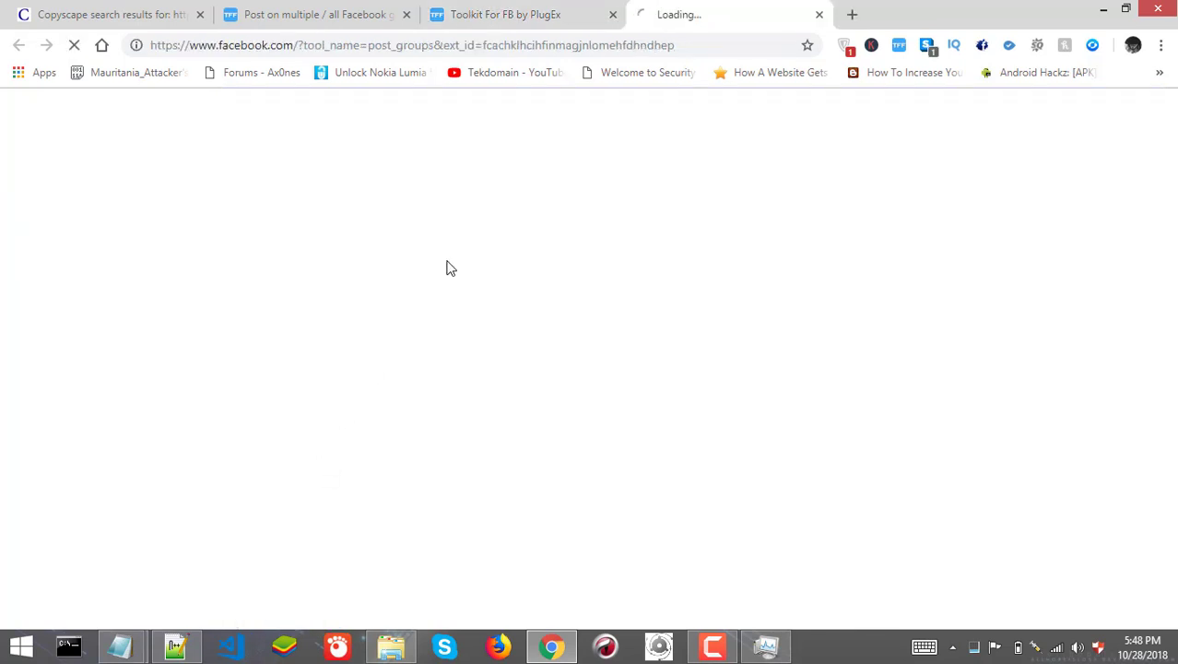
{"action": "left_click", "coordinate": [613, 14]}
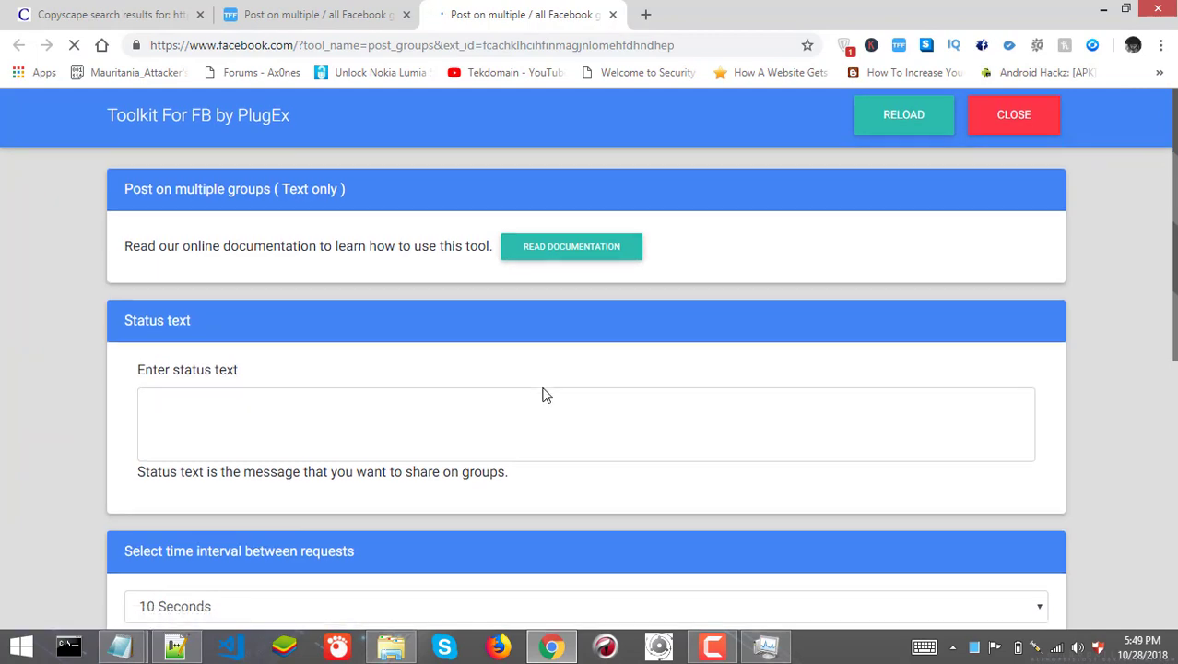
Step: Check the newly loaded group list, then close the older duplicate tab of the posting tool, discarding its unsaved changes
{"action": "scroll", "coordinate": [545, 396], "scroll_direction": "down", "scroll_amount": 3}
{"action": "scroll", "coordinate": [680, 211], "scroll_direction": "down", "scroll_amount": 2}
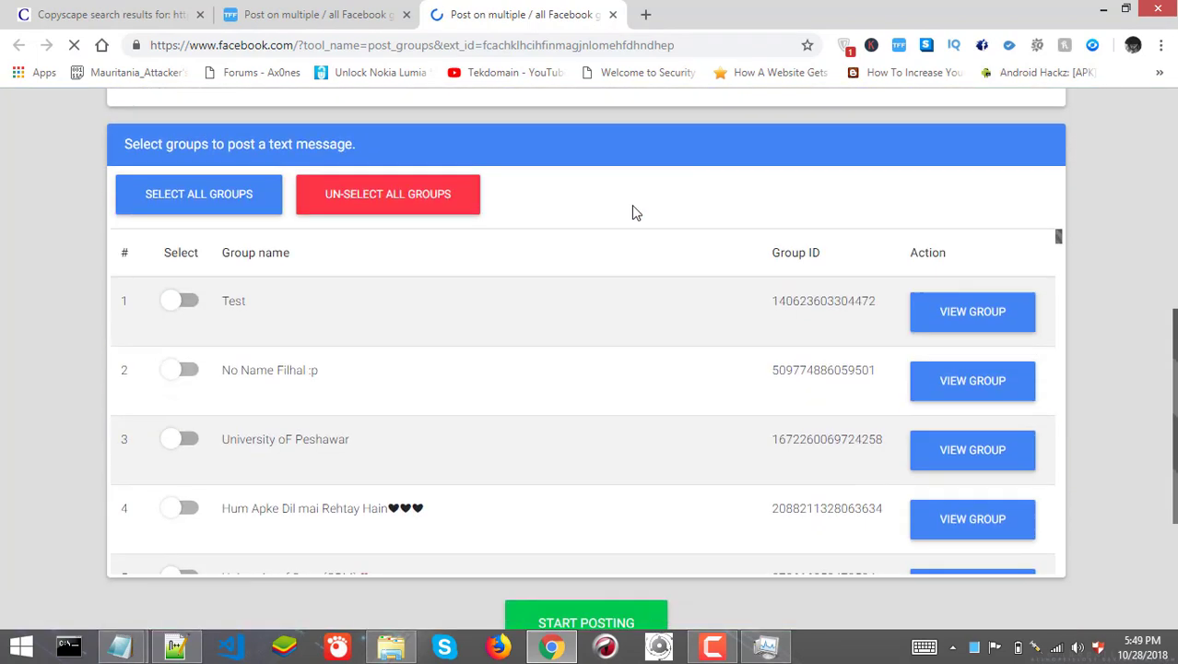
{"action": "left_click", "coordinate": [391, 14]}
{"action": "left_click", "coordinate": [405, 13]}
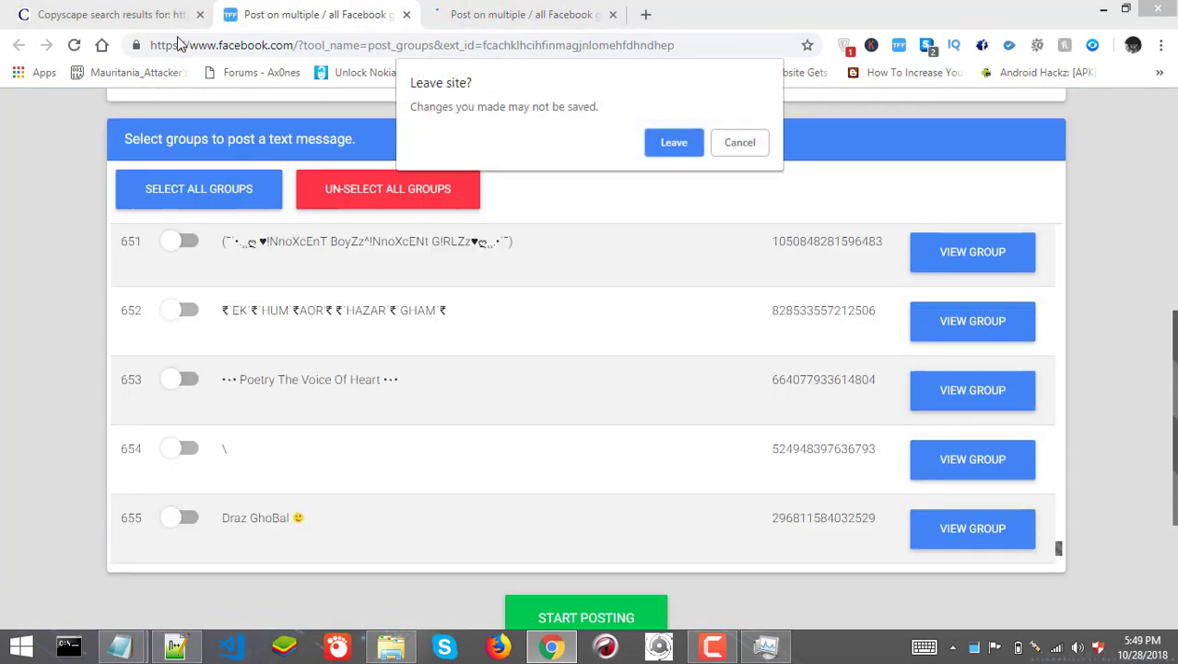
{"action": "left_click", "coordinate": [689, 147]}
Step: Try selecting all groups for the text message, and clear the whole selection again
{"action": "scroll", "coordinate": [489, 239], "scroll_direction": "up", "scroll_amount": 8}
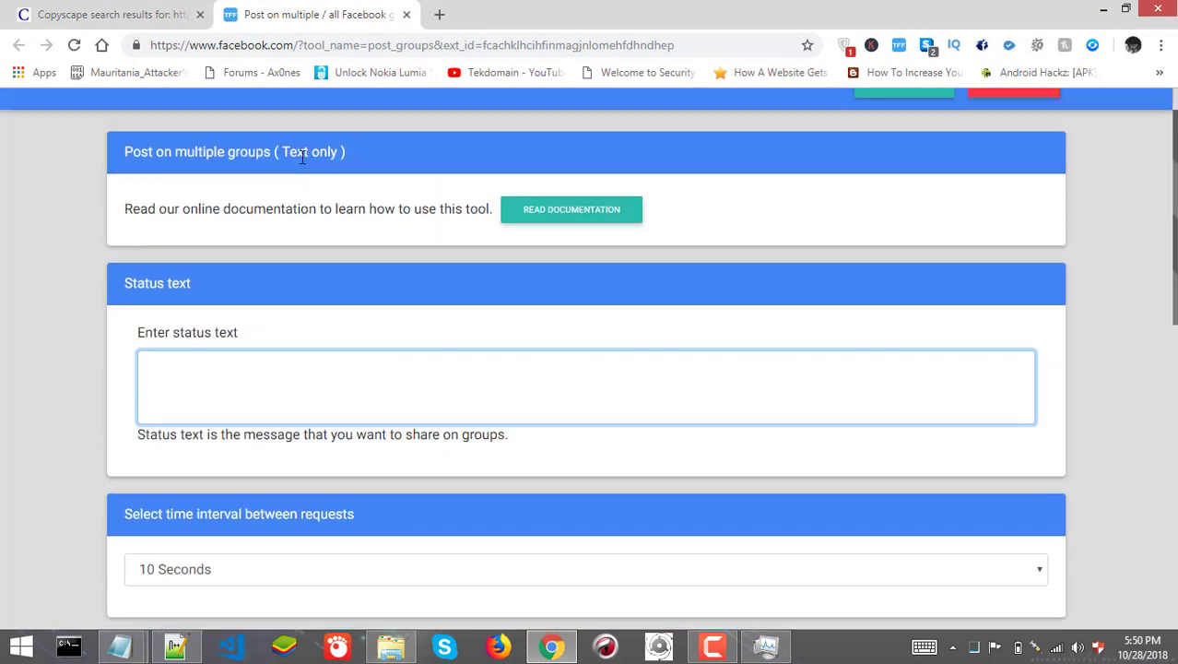
{"action": "scroll", "coordinate": [297, 237], "scroll_direction": "down", "scroll_amount": 5}
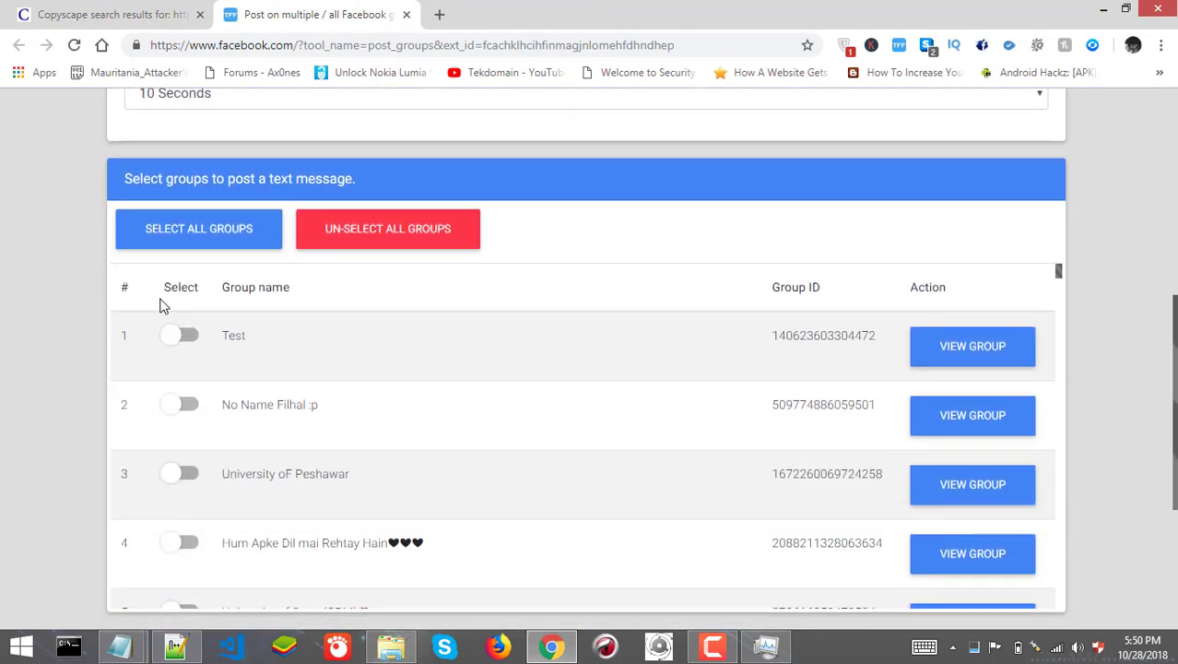
{"action": "left_click", "coordinate": [167, 237]}
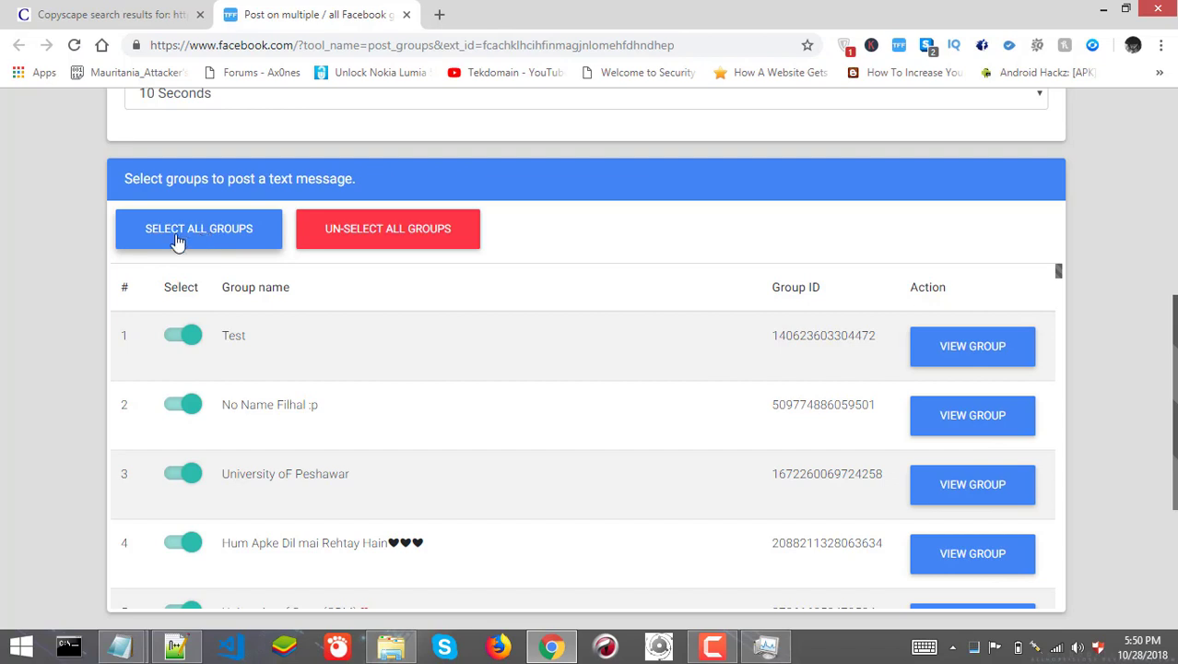
{"action": "left_click", "coordinate": [348, 233]}
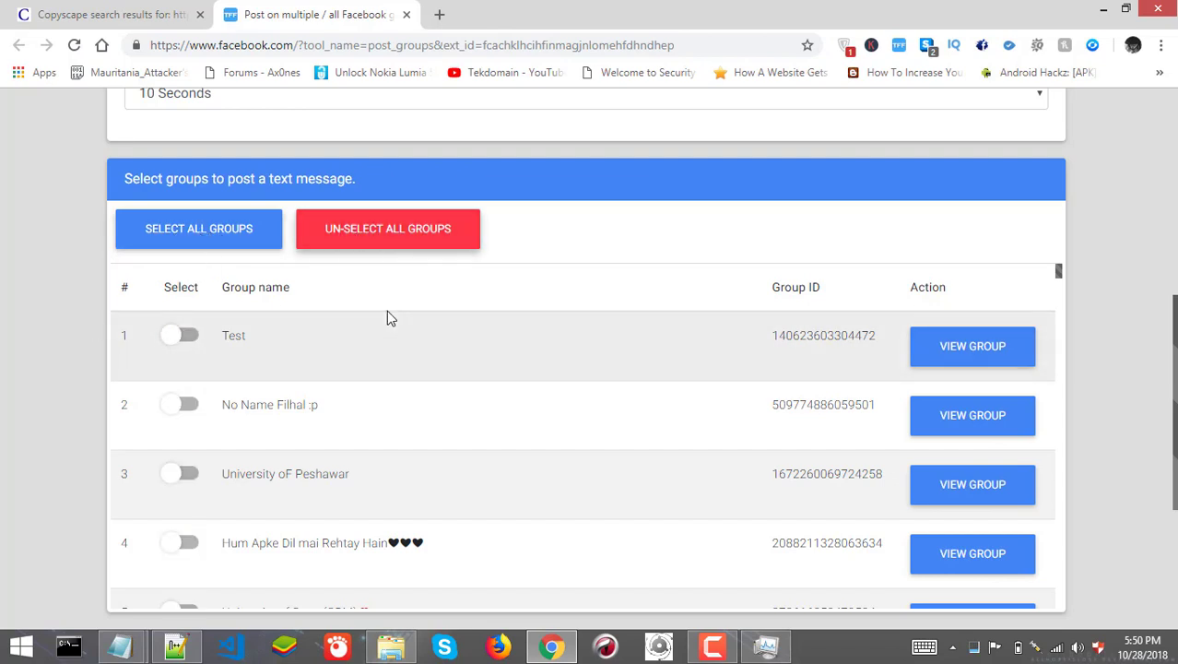
Step: Search the page's group list for "Youtube" and dismiss the on-screen keyboard
{"action": "scroll", "coordinate": [204, 387], "scroll_direction": "down", "scroll_amount": 2}
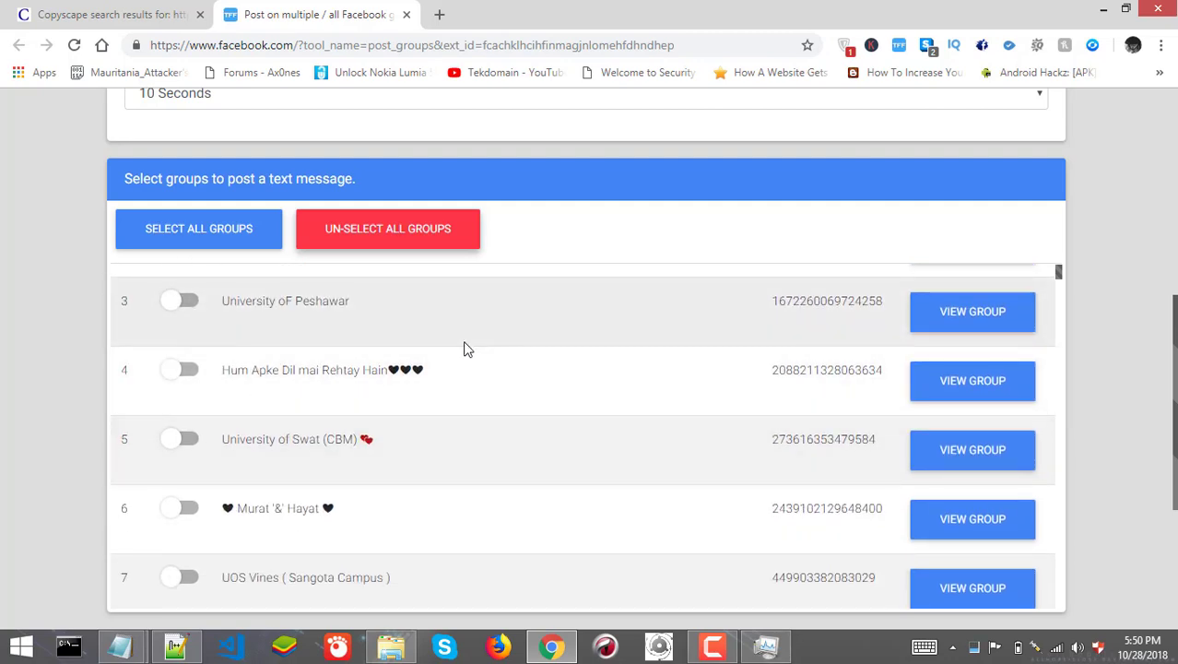
{"action": "key", "text": "ctrl+f"}
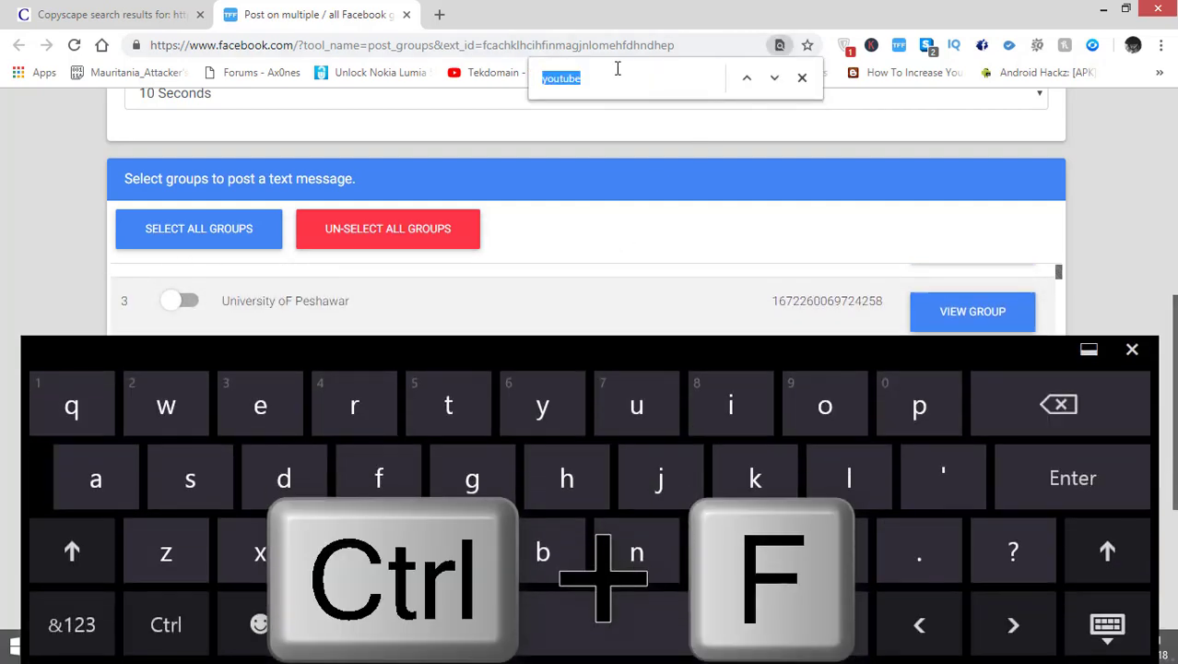
{"action": "left_click", "coordinate": [1131, 348]}
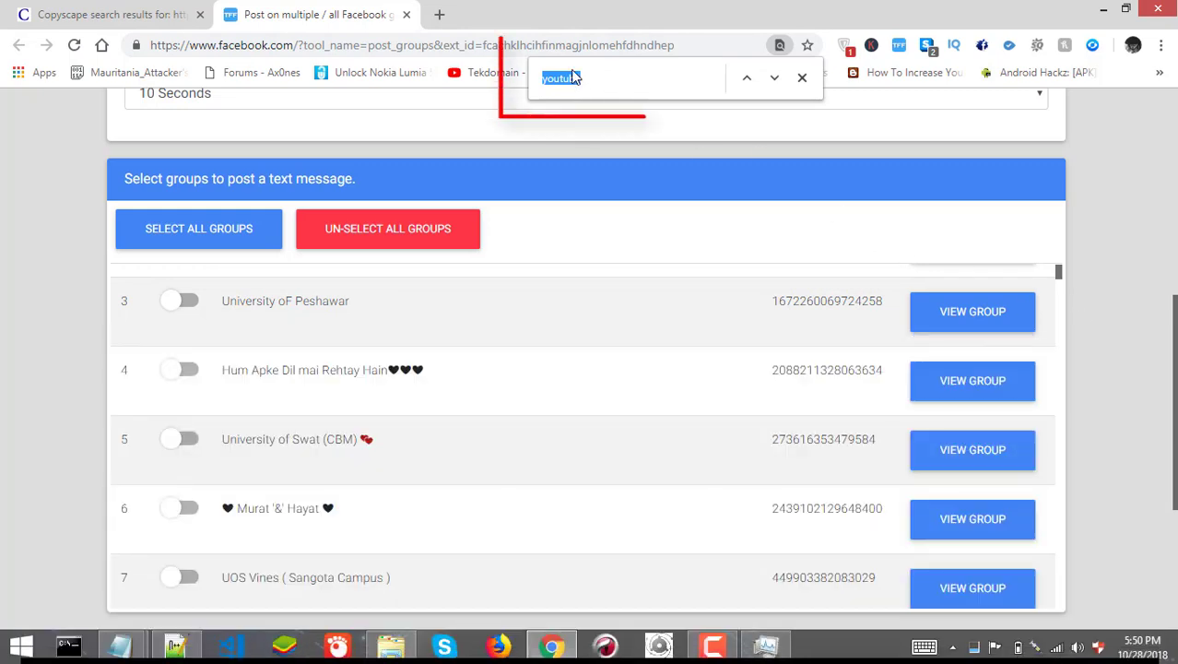
{"action": "type", "text": "Youtube"}
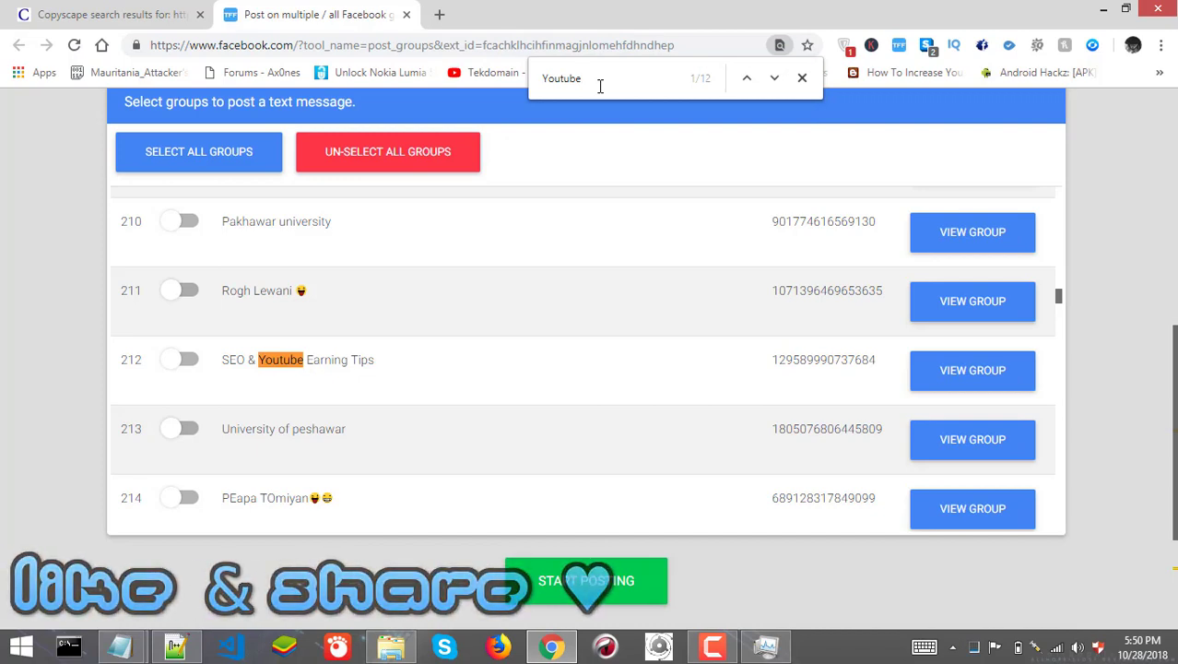
{"action": "left_click_drag", "start_coordinate": [581, 79], "coordinate": [541, 80]}
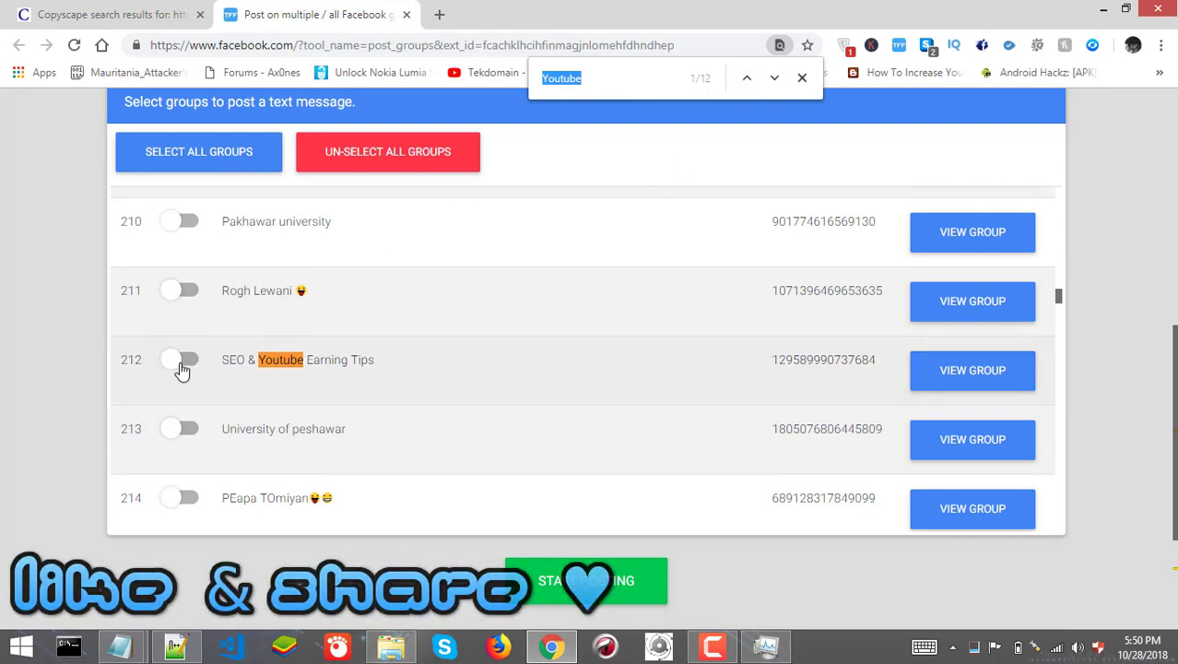
Step: Select the matching groups "SEO & Youtube Earning Tips" and "Tăng Views YouTube, SEO FB và G+" for posting
{"action": "left_click", "coordinate": [180, 362]}
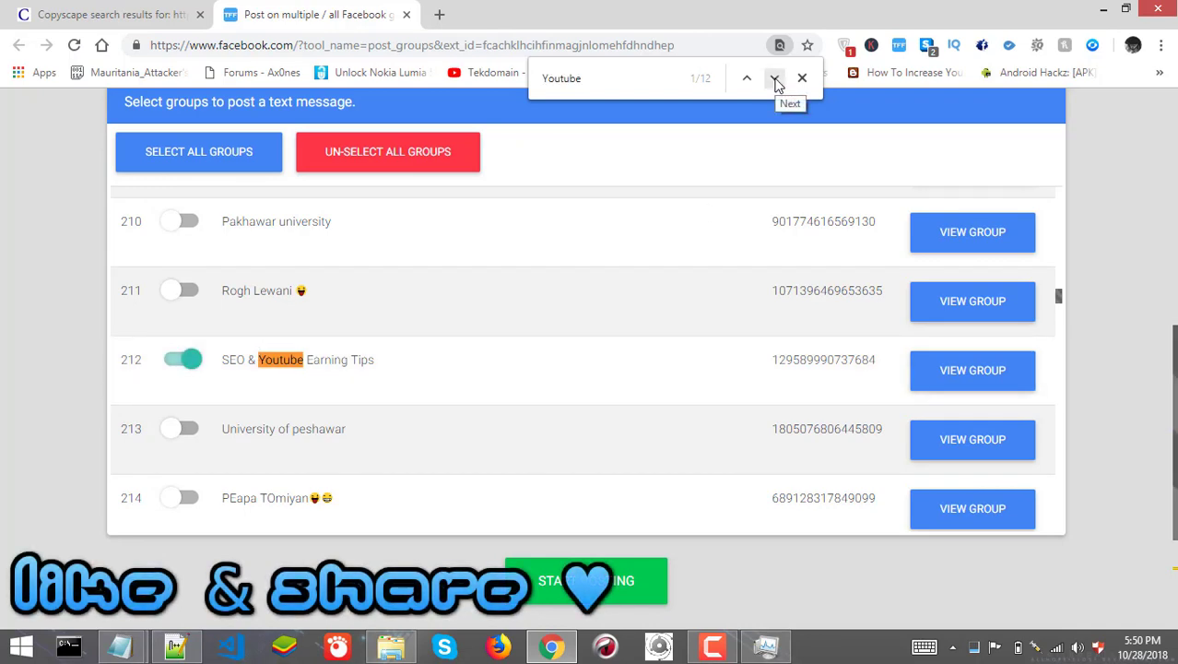
{"action": "left_click", "coordinate": [775, 81]}
{"action": "left_click", "coordinate": [183, 364]}
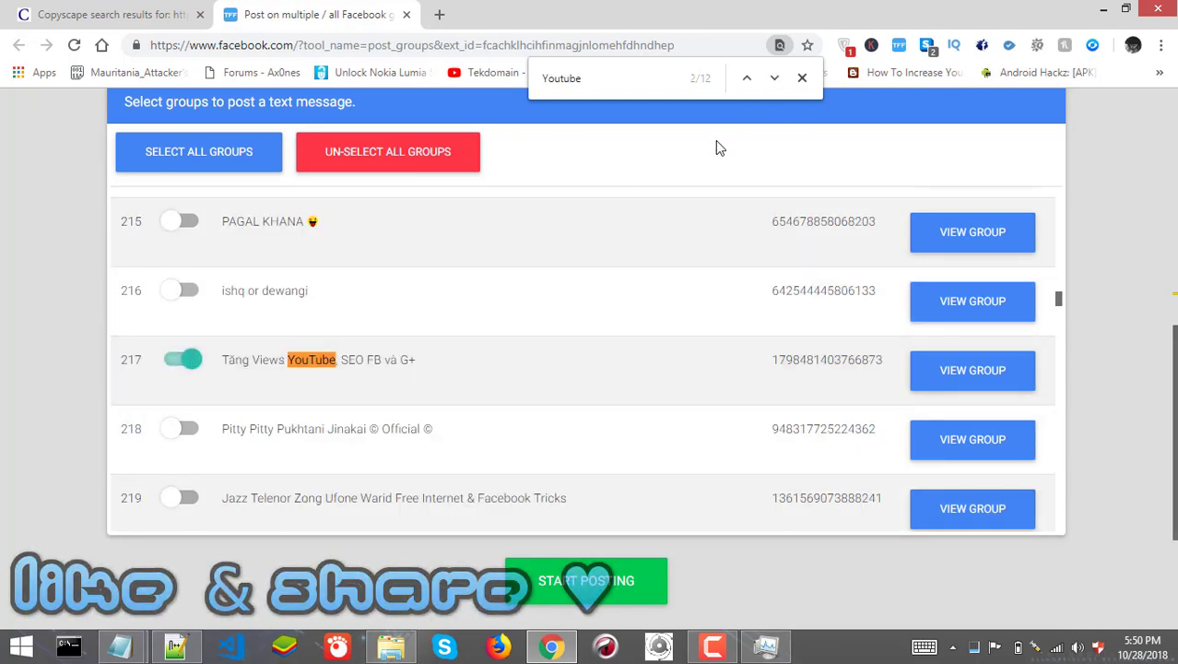
Step: Select the groups "Sub4Sub Youtube", "Youtube Permanent Subscribers Group Pakistan" and "YouTube Permanent Subscriber's Group" among the next search matches
{"action": "left_click", "coordinate": [774, 79]}
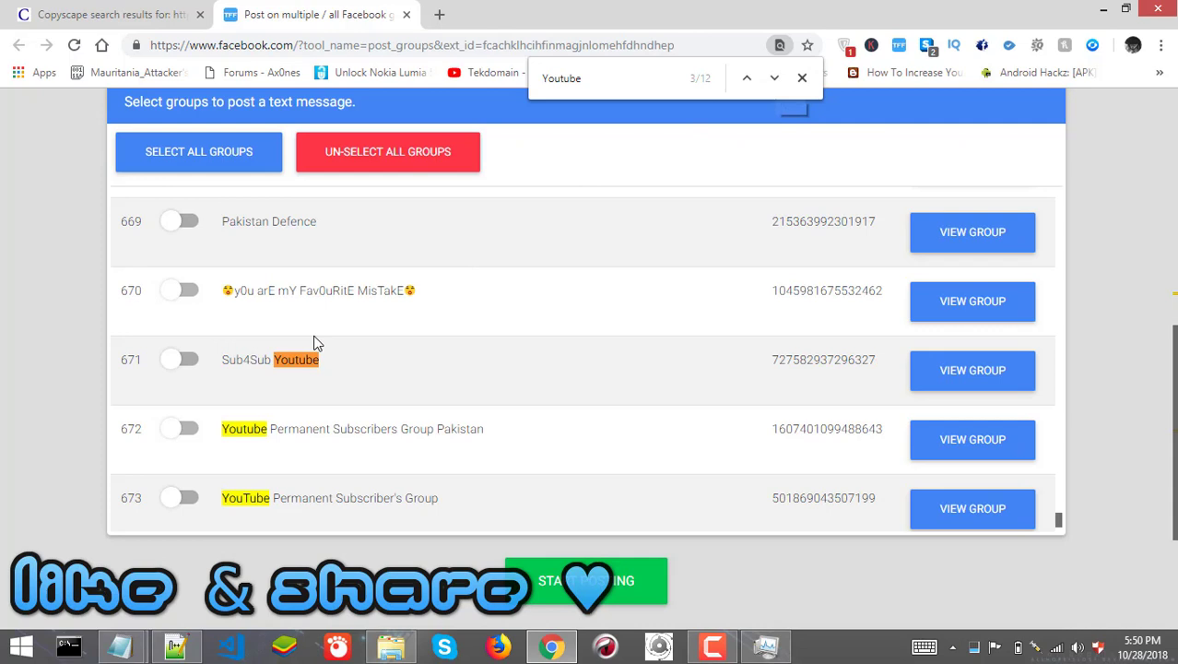
{"action": "left_click", "coordinate": [187, 362]}
{"action": "left_click", "coordinate": [185, 429]}
{"action": "left_click", "coordinate": [184, 499]}
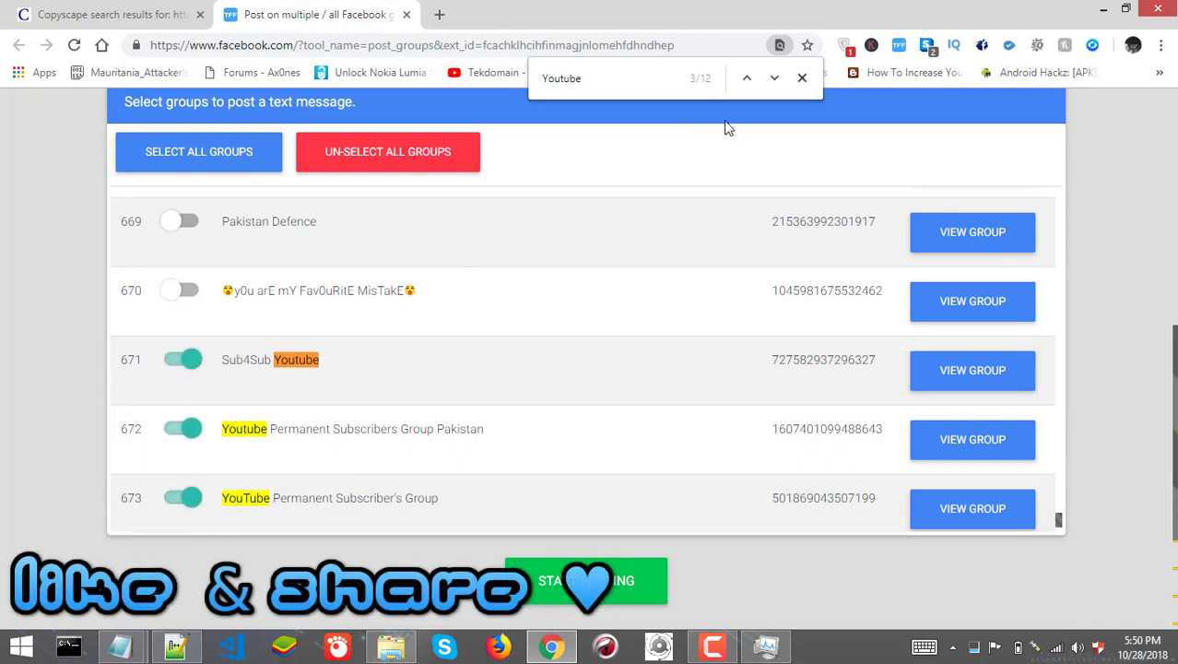
Step: Select the two "Youtube Subscribers" groups in rows 674 and 676 and the "YouTube Engagement and Promotion" group
{"action": "left_click", "coordinate": [774, 80]}
{"action": "left_click", "coordinate": [774, 79]}
{"action": "left_click", "coordinate": [770, 81]}
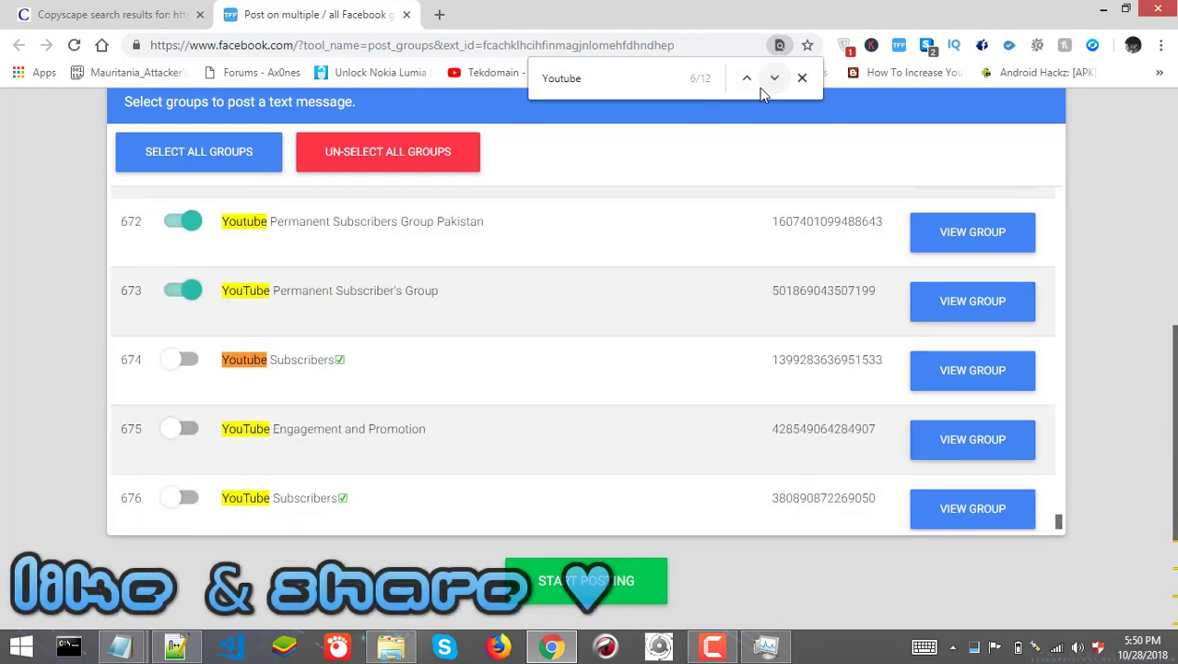
{"action": "left_click", "coordinate": [185, 360]}
{"action": "left_click", "coordinate": [183, 428]}
{"action": "left_click", "coordinate": [183, 497]}
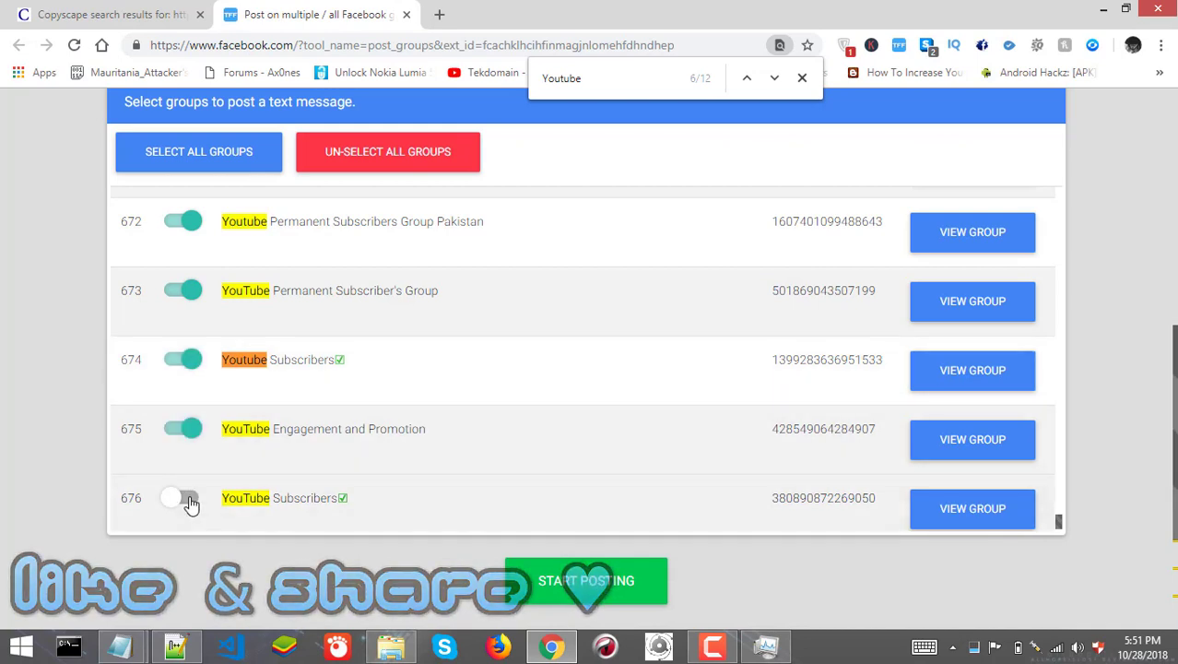
Step: Select the groups "Adsense Youtube SEO Blogger & Wordpress Helper", "Youtube Sub for Sub (permanent Subscriber)" and "Pakistani Youtubers" for posting
{"action": "left_click", "coordinate": [774, 79]}
{"action": "left_click", "coordinate": [774, 79]}
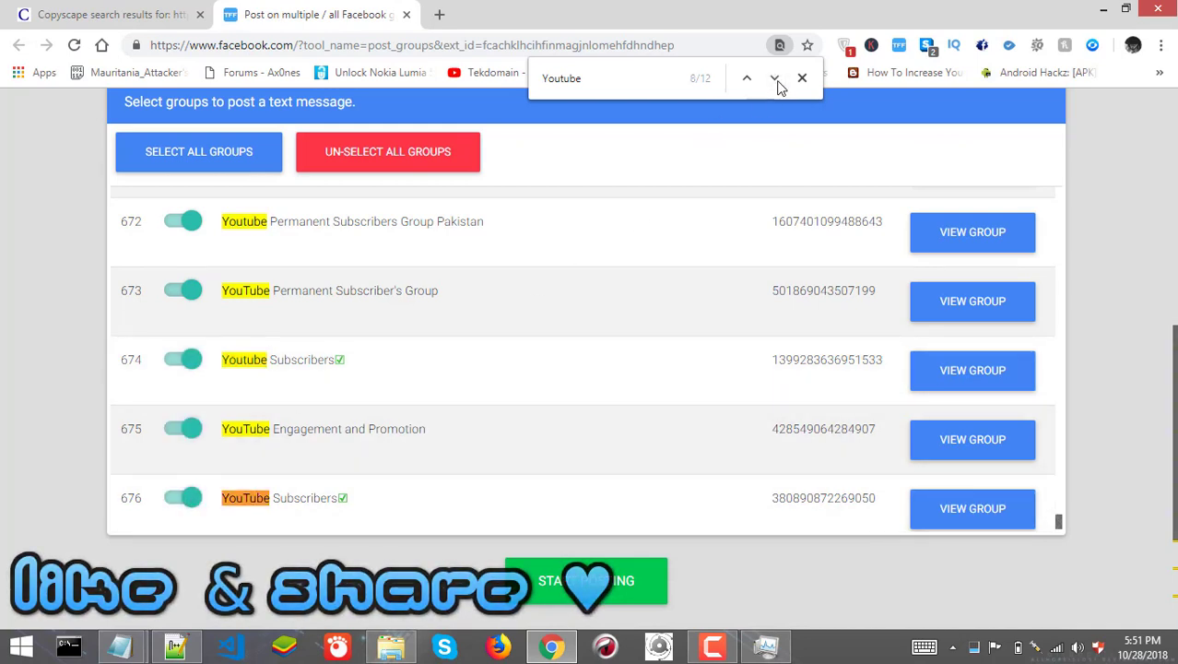
{"action": "left_click", "coordinate": [774, 79]}
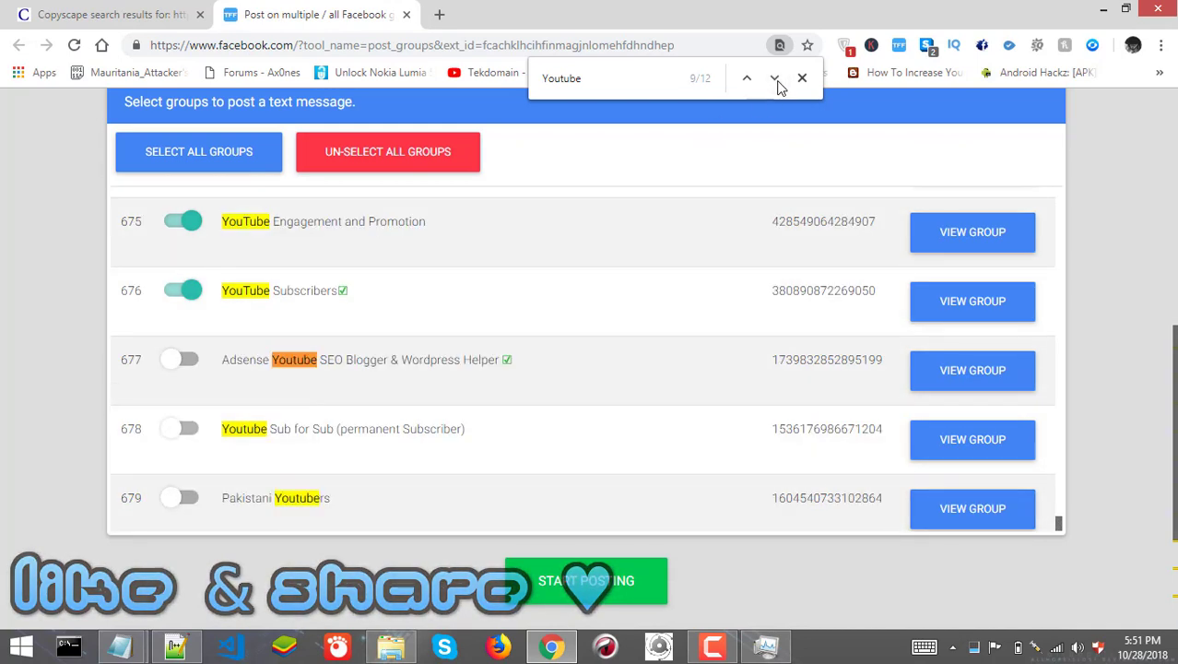
{"action": "left_click", "coordinate": [181, 364]}
{"action": "left_click", "coordinate": [187, 435]}
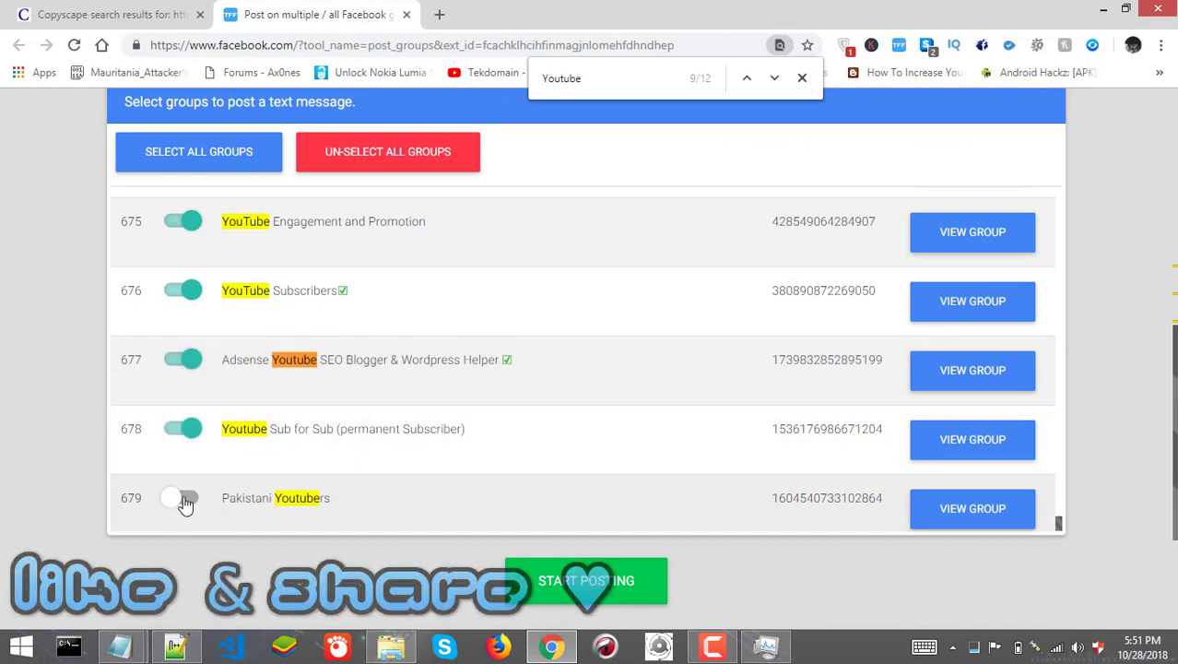
{"action": "left_click", "coordinate": [186, 502]}
Step: Select the "YouTube Subscribers" group in row 680, check for remaining matches and close the page search
{"action": "left_click", "coordinate": [767, 81]}
{"action": "left_click", "coordinate": [766, 81]}
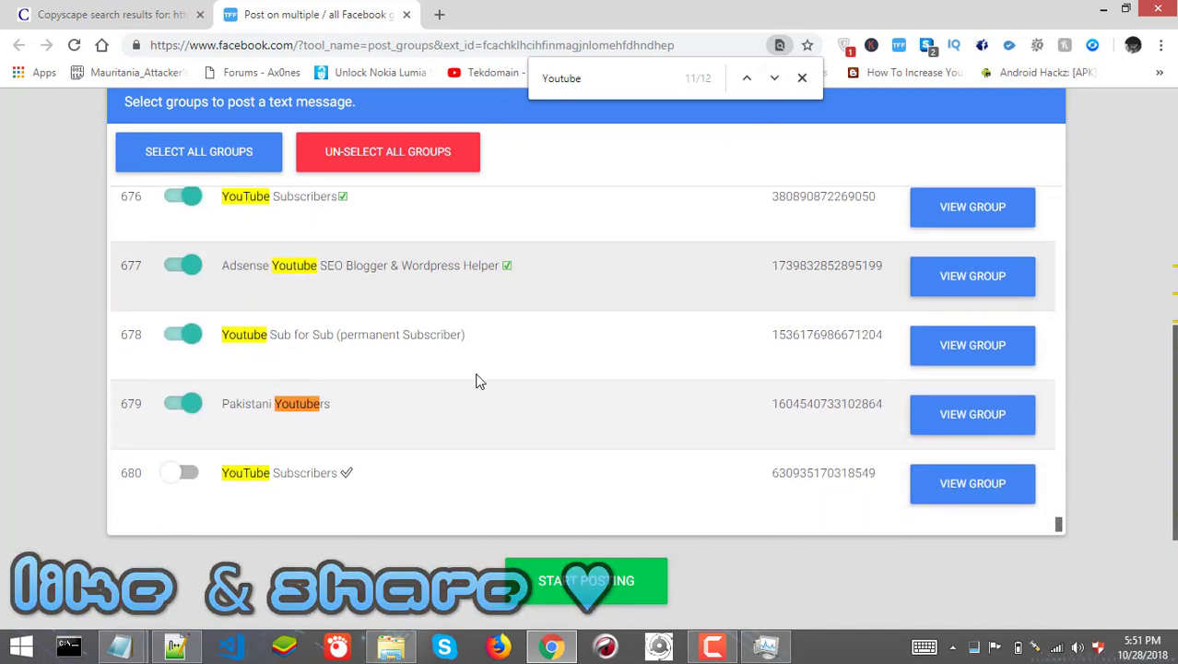
{"action": "left_click", "coordinate": [182, 471]}
{"action": "left_click", "coordinate": [774, 79]}
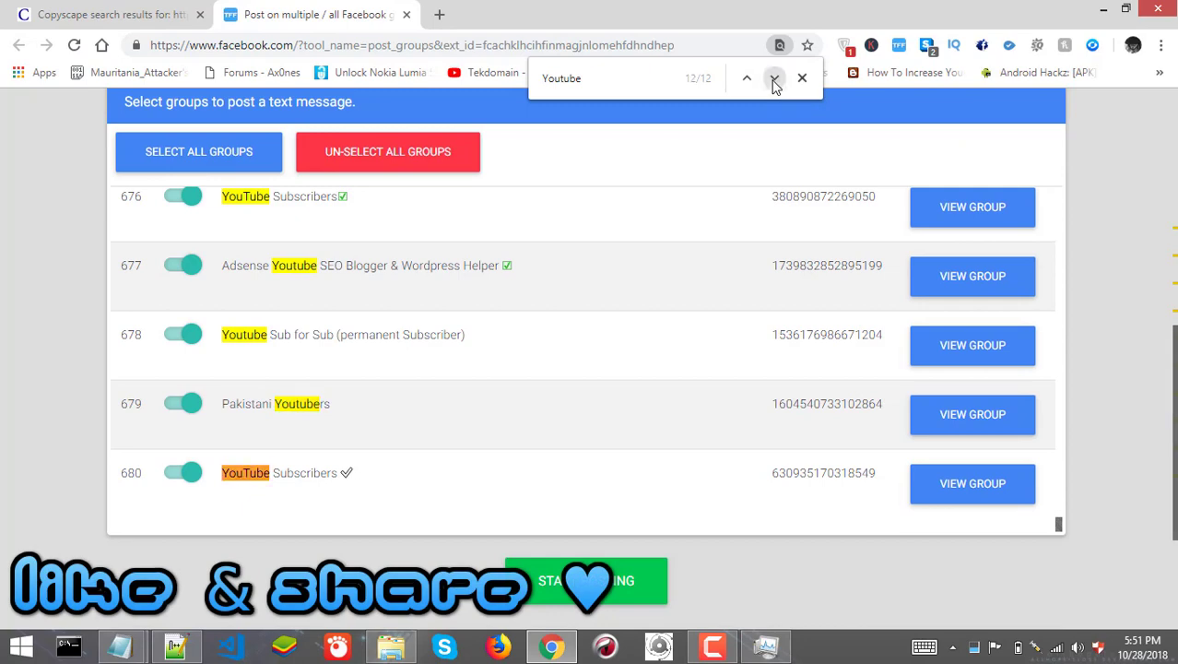
{"action": "left_click", "coordinate": [774, 80]}
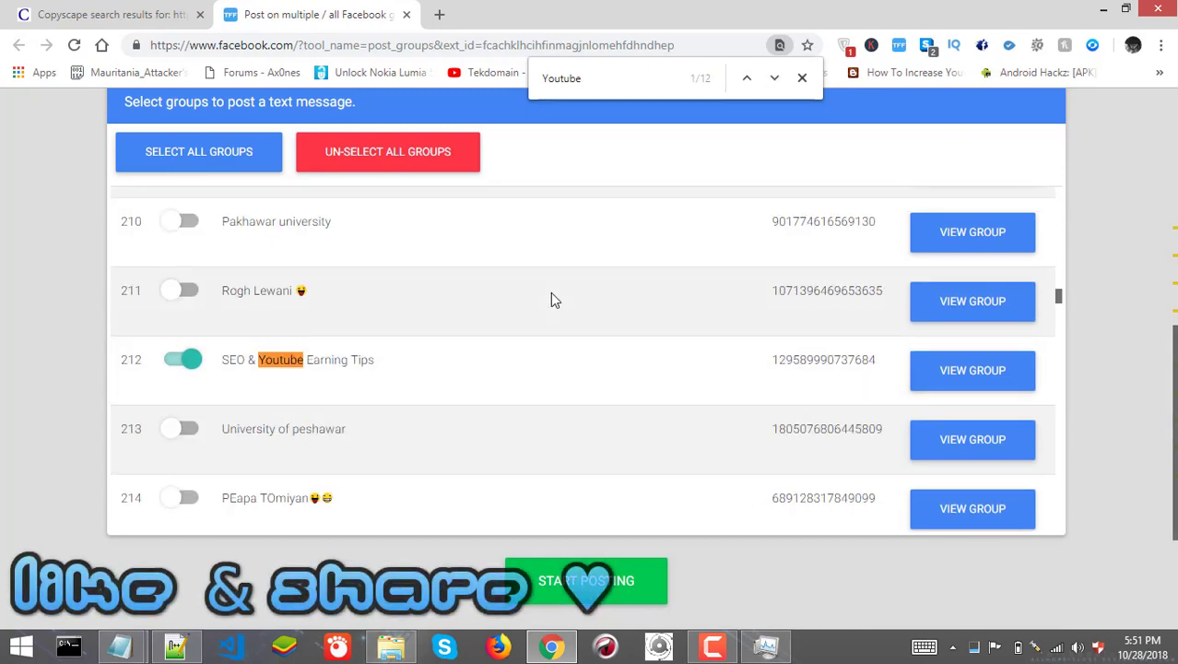
{"action": "left_click", "coordinate": [802, 77]}
{"action": "scroll", "coordinate": [341, 378], "scroll_direction": "down", "scroll_amount": 3}
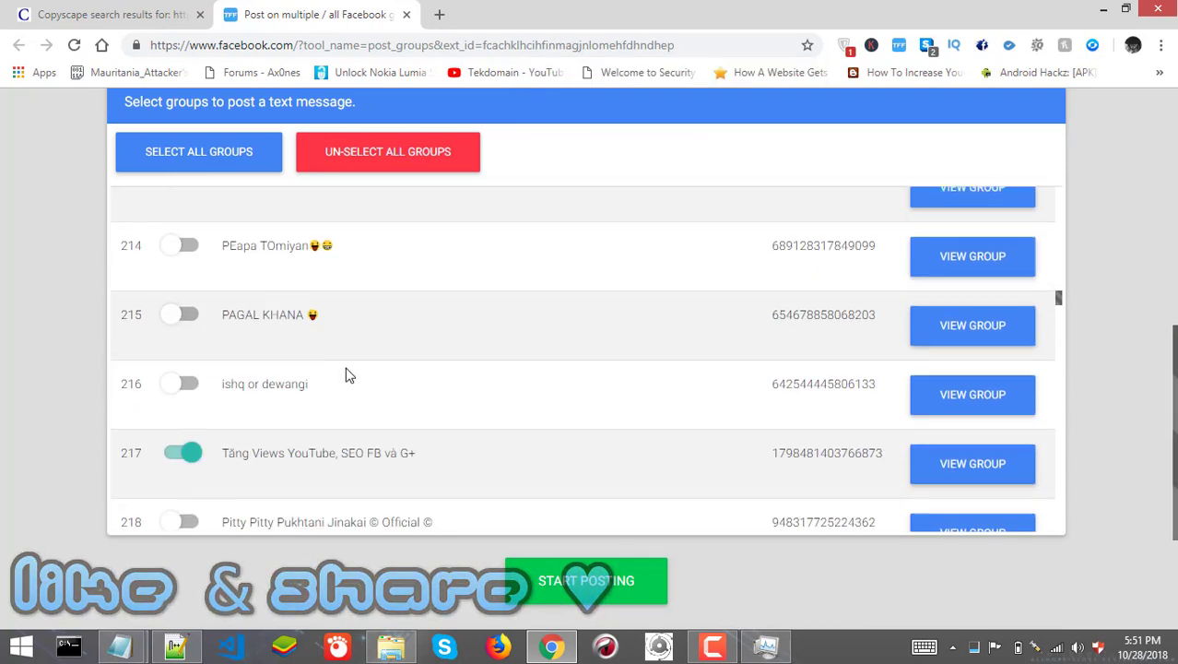
{"action": "scroll", "coordinate": [476, 360], "scroll_direction": "up", "scroll_amount": 15}
{"action": "scroll", "coordinate": [1116, 339], "scroll_direction": "up", "scroll_amount": 3}
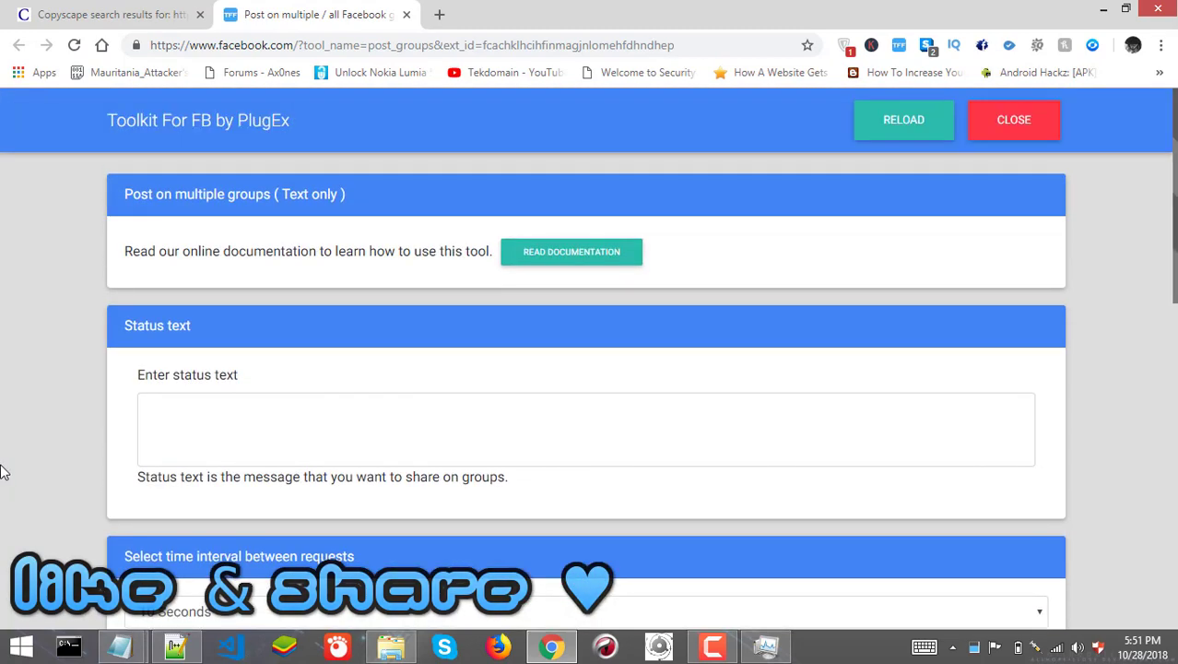
{"action": "left_click", "coordinate": [218, 403]}
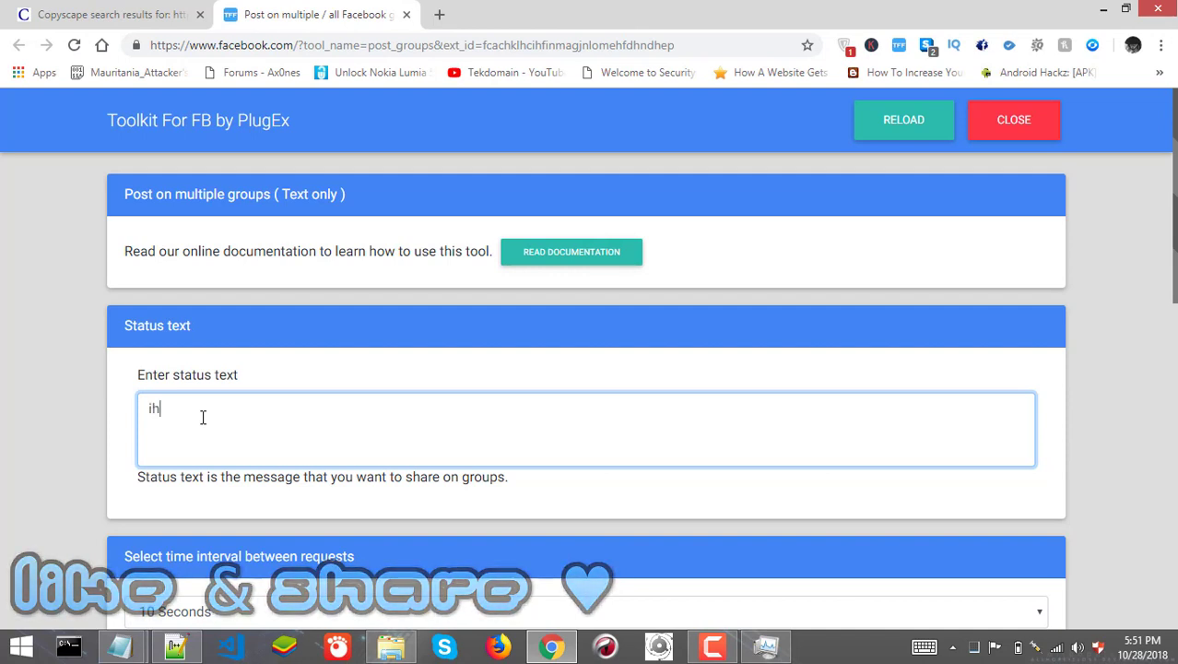
{"action": "type", "text": "isisthis"}
{"action": "key", "text": "ctrl+a"}
{"action": "key", "text": "BackSpace"}
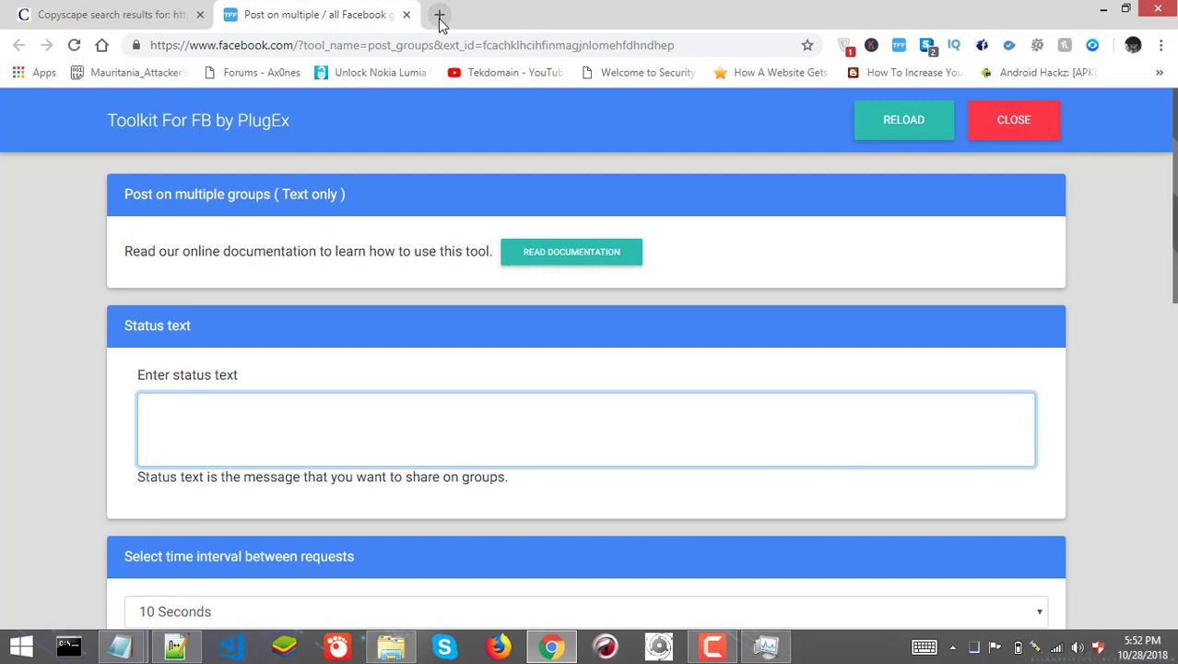
Step: Examine the available options for the time interval between requests, from a few seconds up to 30 minutes and random
{"action": "left_click", "coordinate": [218, 407]}
{"action": "scroll", "coordinate": [341, 395], "scroll_direction": "down", "scroll_amount": 2}
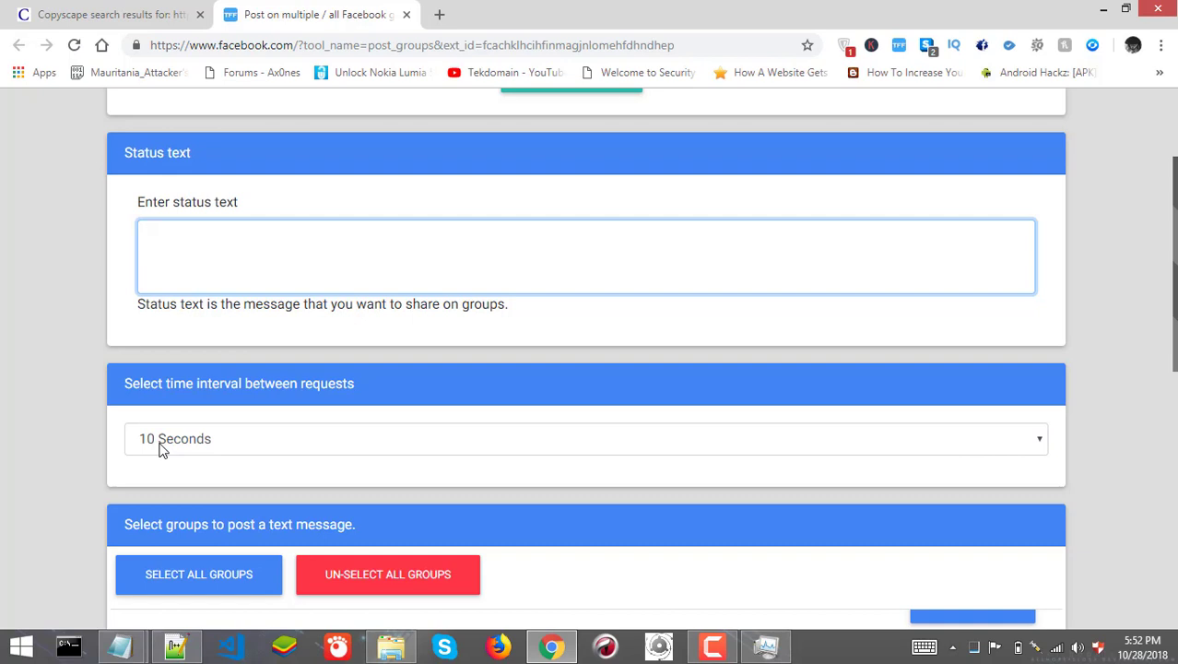
{"action": "left_click", "coordinate": [161, 449]}
{"action": "scroll", "coordinate": [210, 96], "scroll_direction": "down", "scroll_amount": 1}
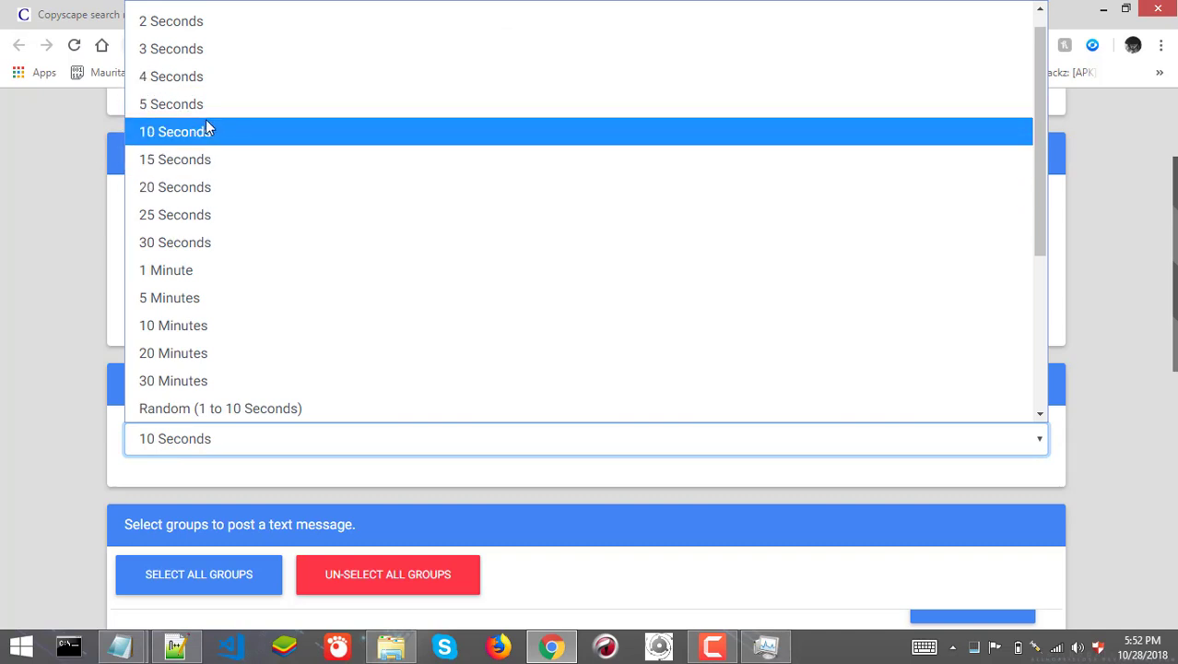
{"action": "left_click", "coordinate": [108, 386]}
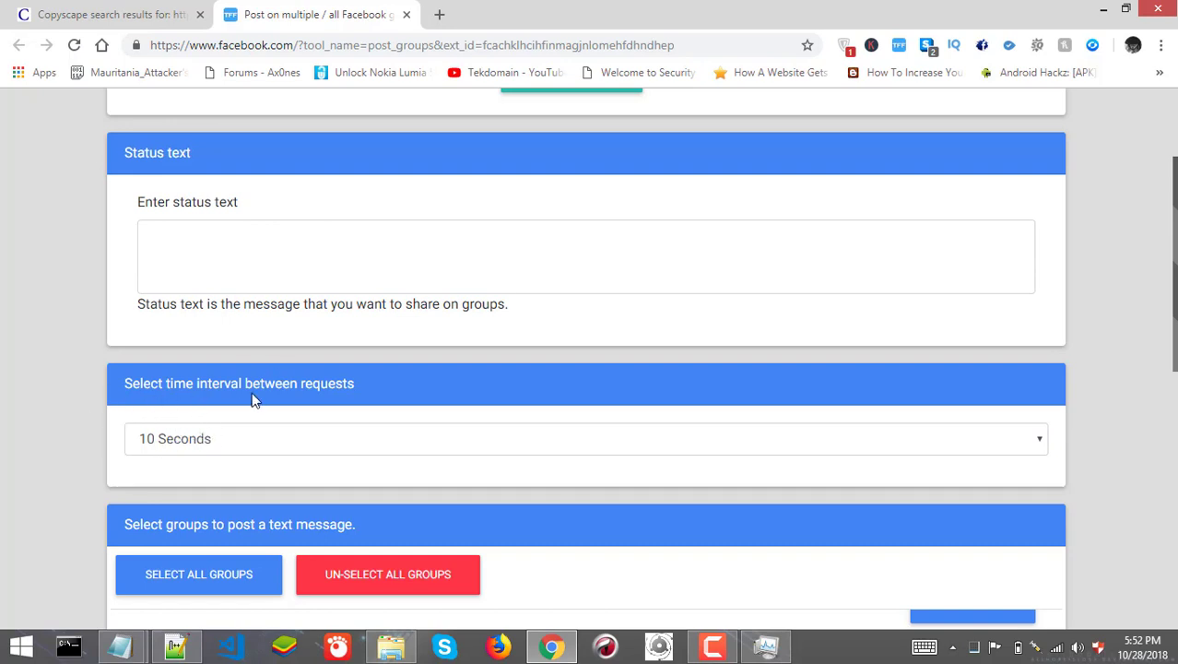
{"action": "left_click", "coordinate": [184, 437]}
{"action": "scroll", "coordinate": [197, 197], "scroll_direction": "down", "scroll_amount": 1}
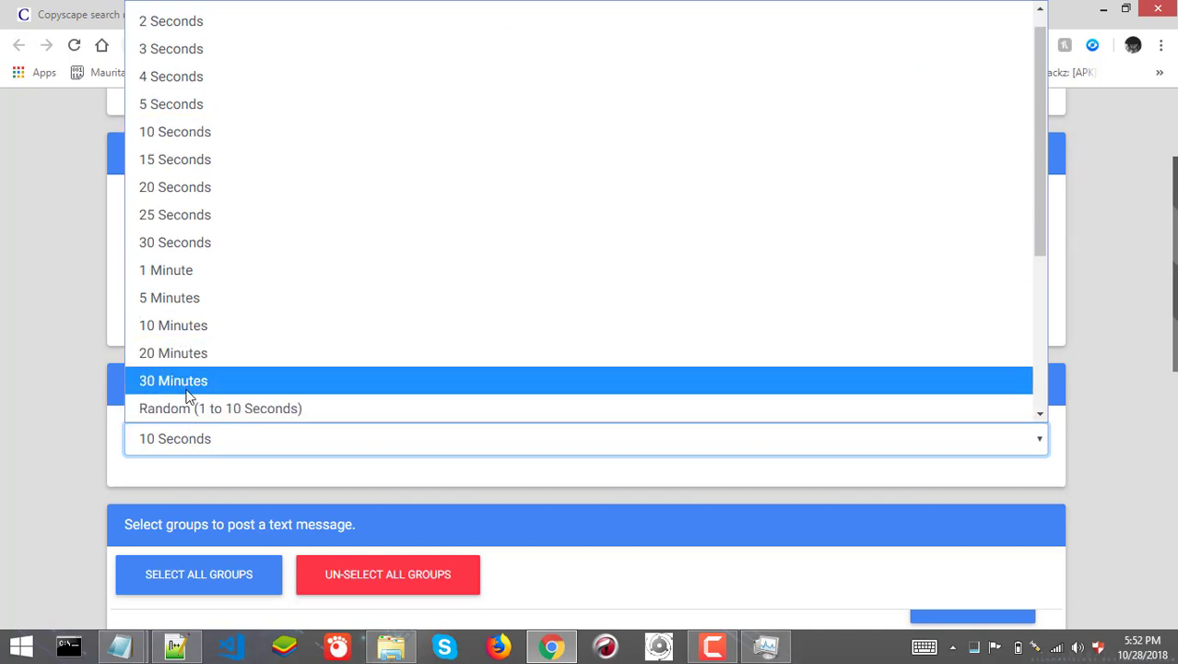
{"action": "left_click", "coordinate": [194, 450]}
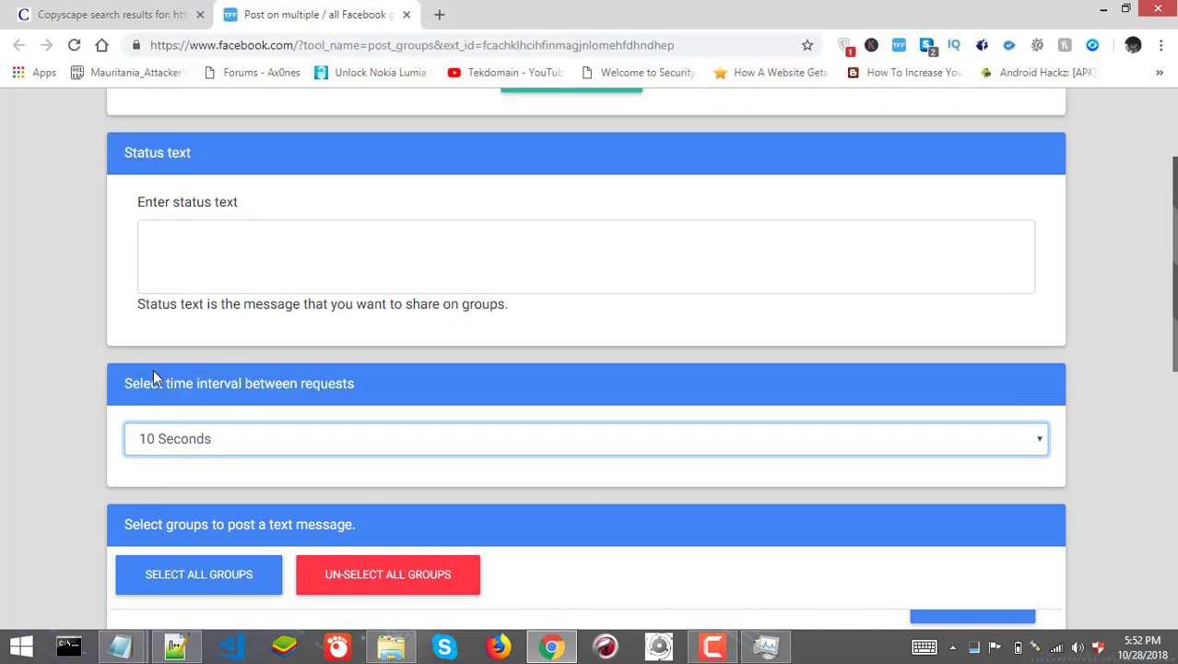
{"action": "scroll", "coordinate": [277, 277], "scroll_direction": "up", "scroll_amount": 1}
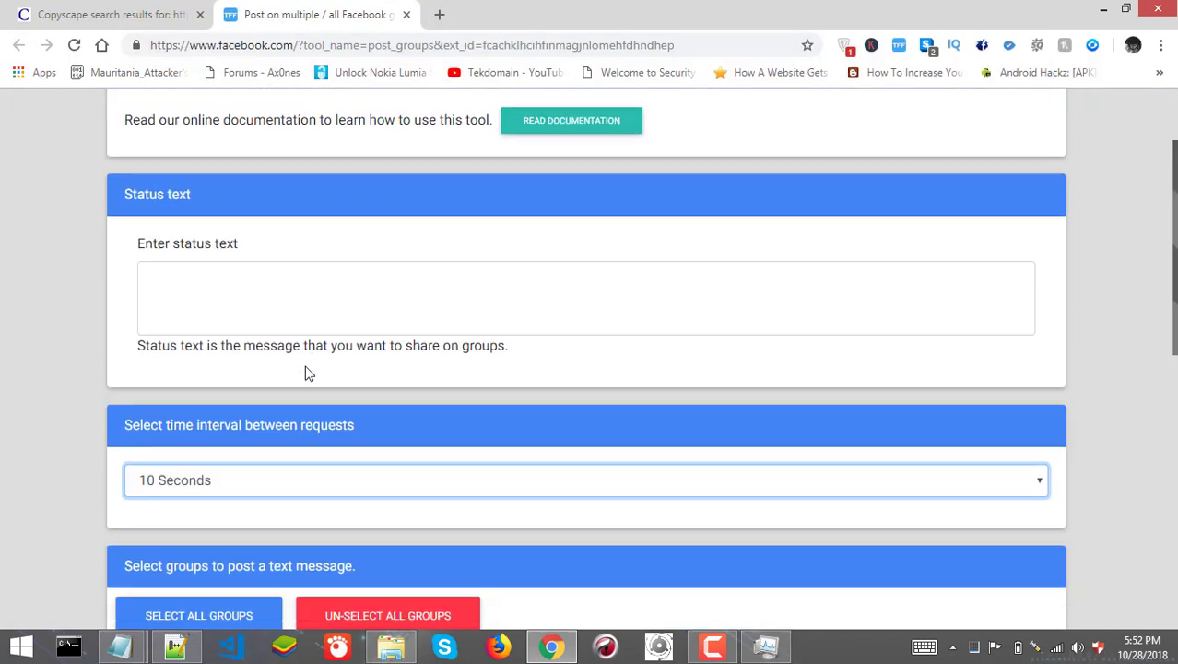
{"action": "scroll", "coordinate": [307, 371], "scroll_direction": "down", "scroll_amount": 1}
Step: Open the tigerzplace.com website in a new tab and find the "YouTube Secrets" book banner
{"action": "left_click", "coordinate": [439, 14]}
{"action": "type", "text": "tiger"}
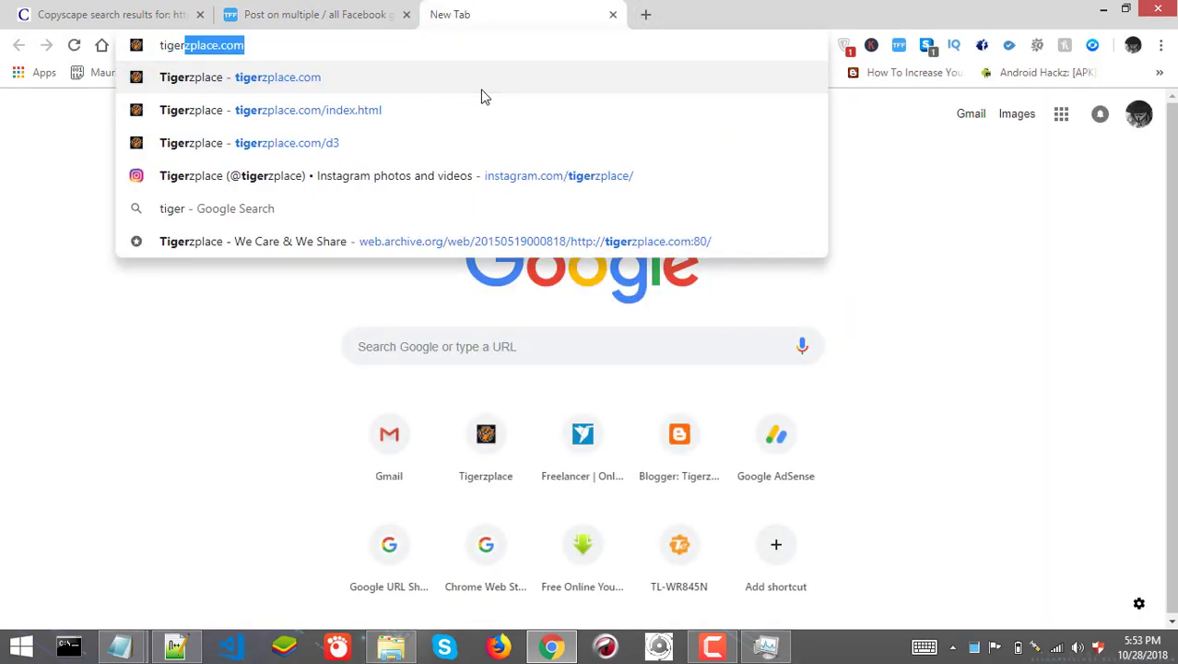
{"action": "key", "text": "Return"}
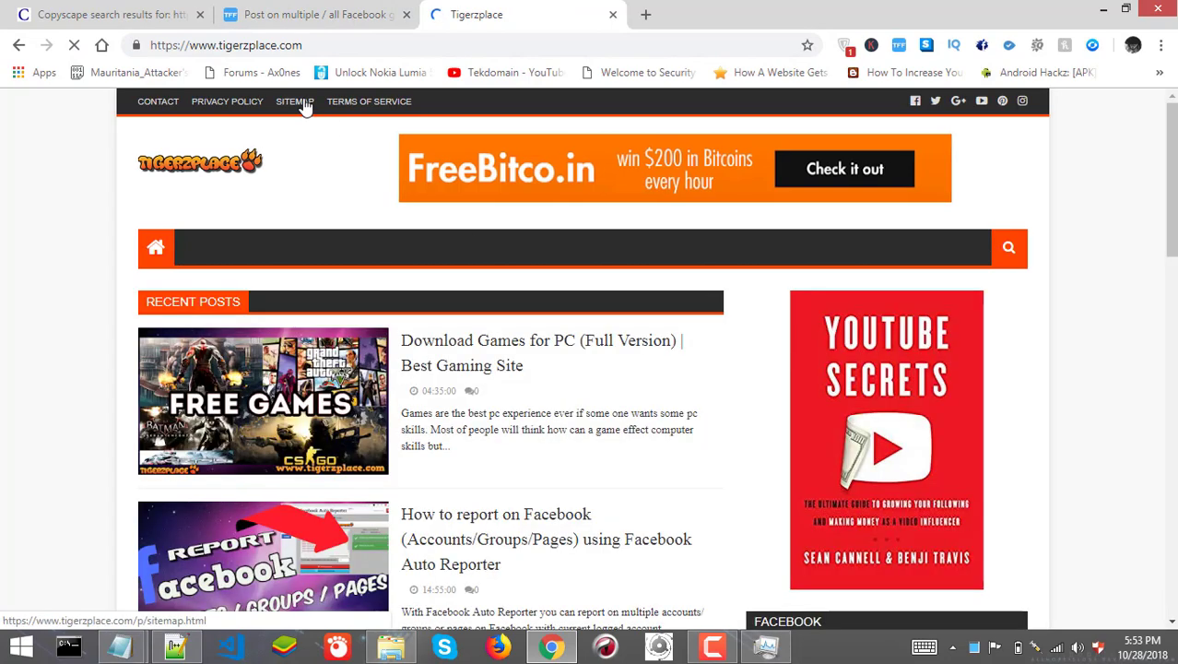
{"action": "scroll", "coordinate": [1067, 342], "scroll_direction": "down", "scroll_amount": 3}
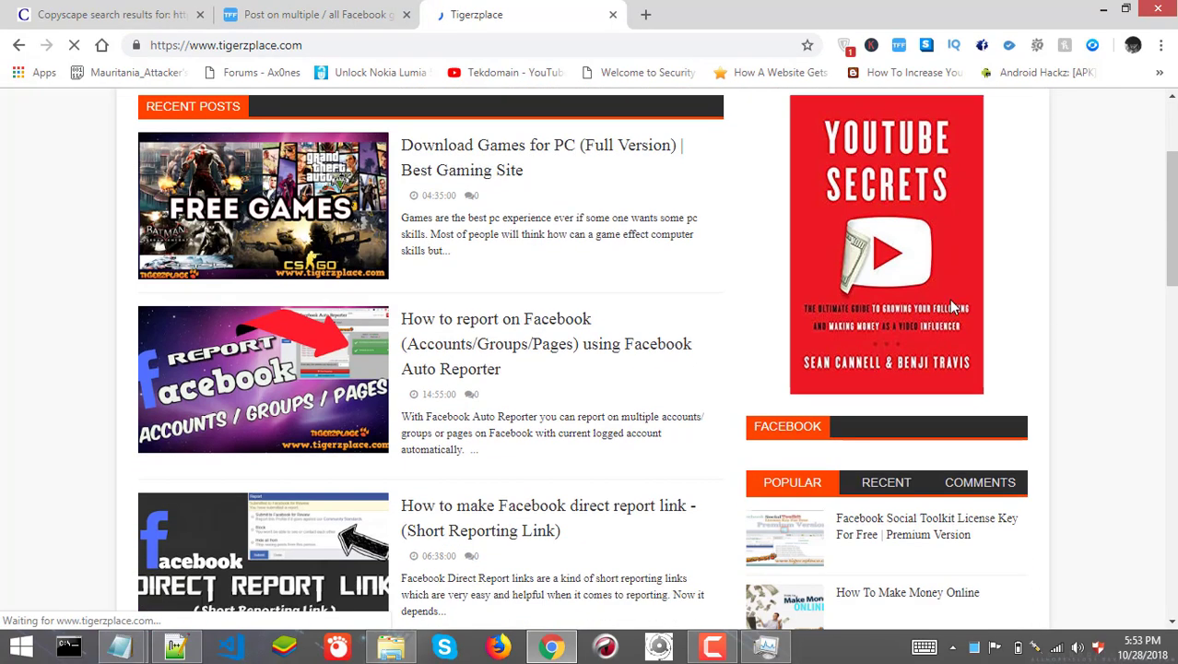
{"action": "scroll", "coordinate": [877, 281], "scroll_direction": "up", "scroll_amount": 2}
{"action": "scroll", "coordinate": [877, 281], "scroll_direction": "up", "scroll_amount": 1}
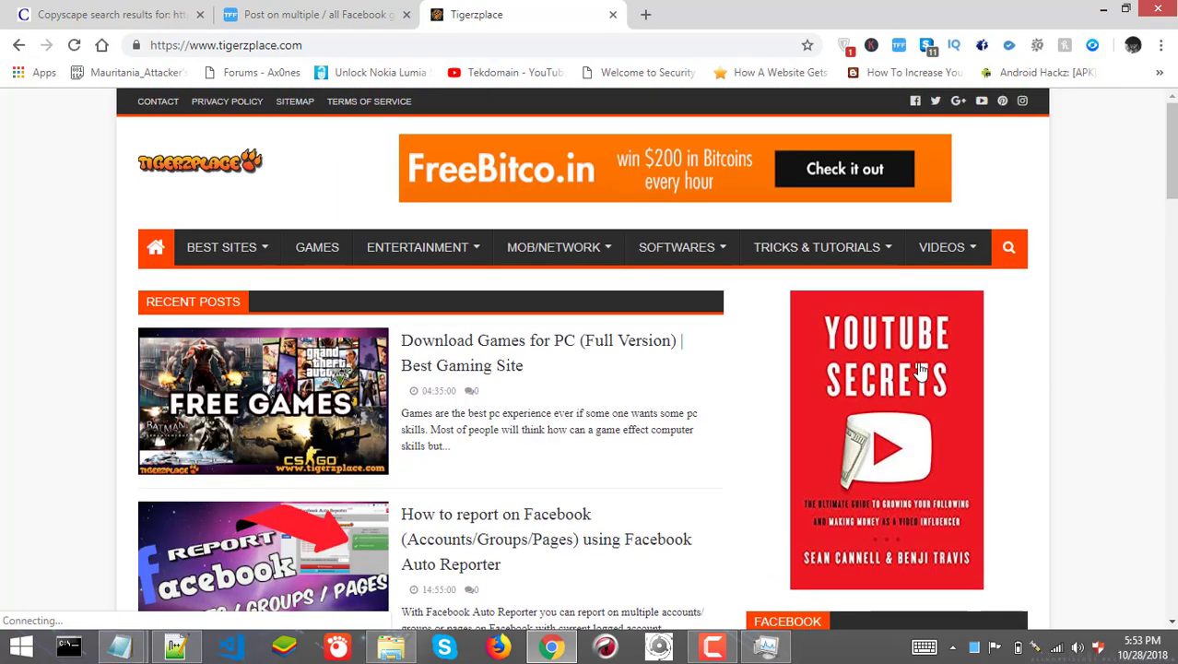
Step: Copy the "YouTube Secrets" banner's link address and paste it into the status text of the group posting tool
{"action": "right_click", "coordinate": [969, 394]}
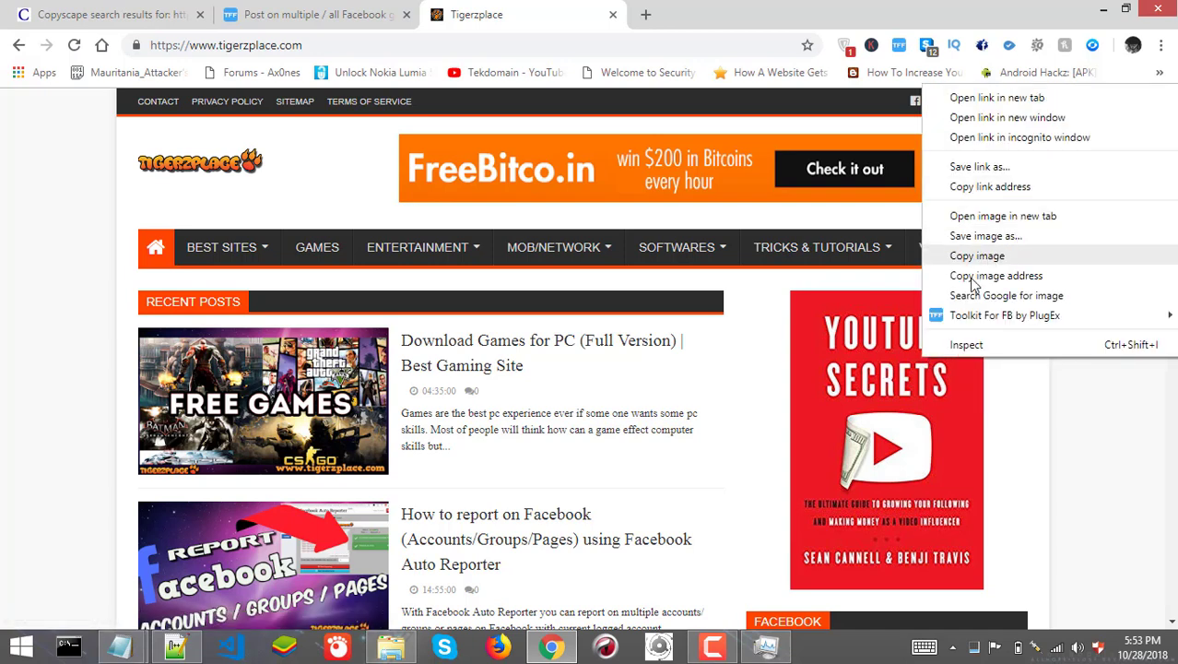
{"action": "left_click", "coordinate": [989, 187]}
{"action": "left_click", "coordinate": [332, 14]}
{"action": "left_click", "coordinate": [298, 258]}
{"action": "key", "text": "ctrl+v"}
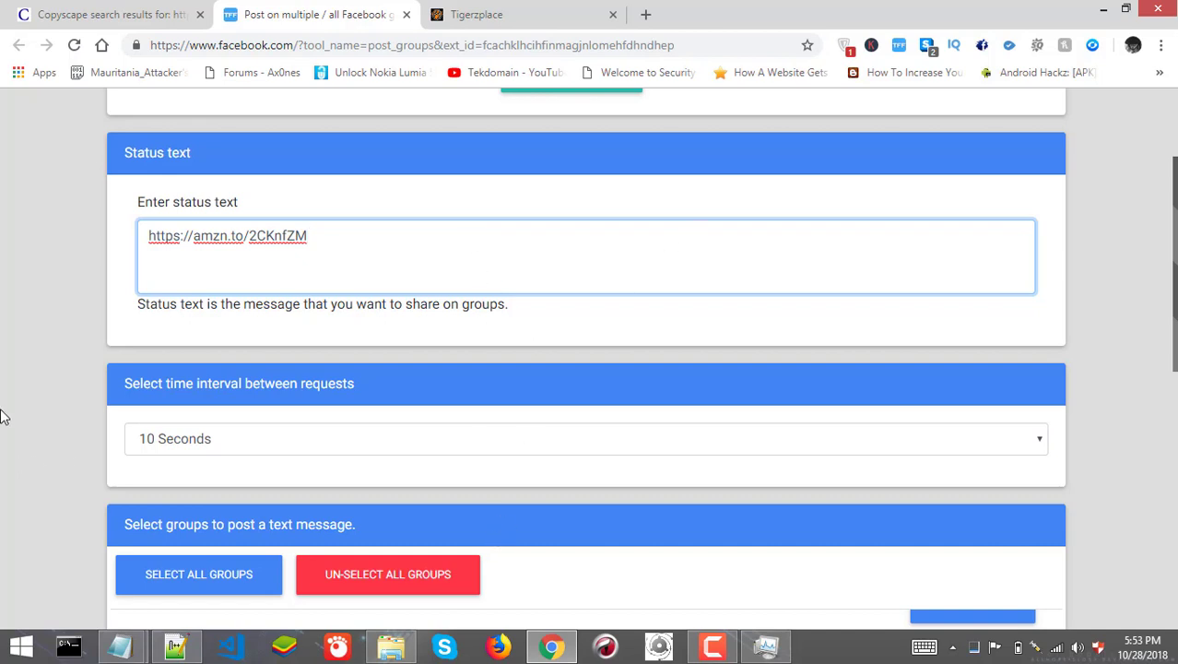
Step: Paste the prepared "YouTube Secrets: The Ultimate Guide" promotional message into the status text and delete the duplicate link on its last line
{"action": "key", "text": "ctrl+a"}
{"action": "key", "text": "ctrl+v"}
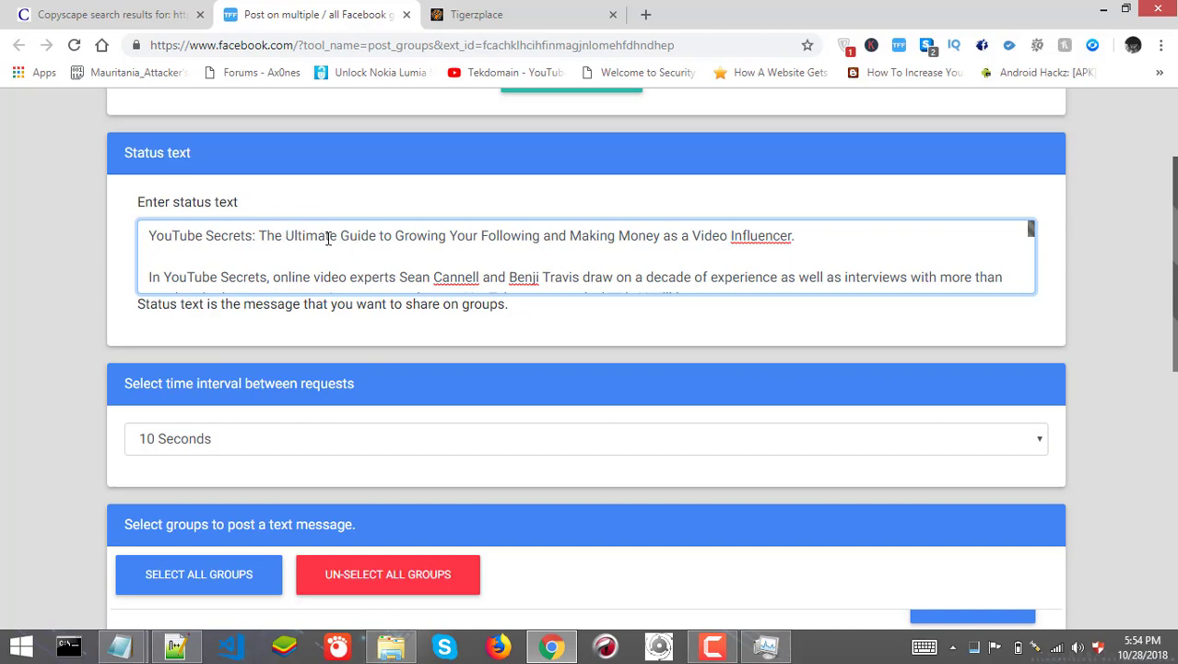
{"action": "scroll", "coordinate": [424, 262], "scroll_direction": "down", "scroll_amount": 2}
{"action": "scroll", "coordinate": [414, 261], "scroll_direction": "down", "scroll_amount": 5}
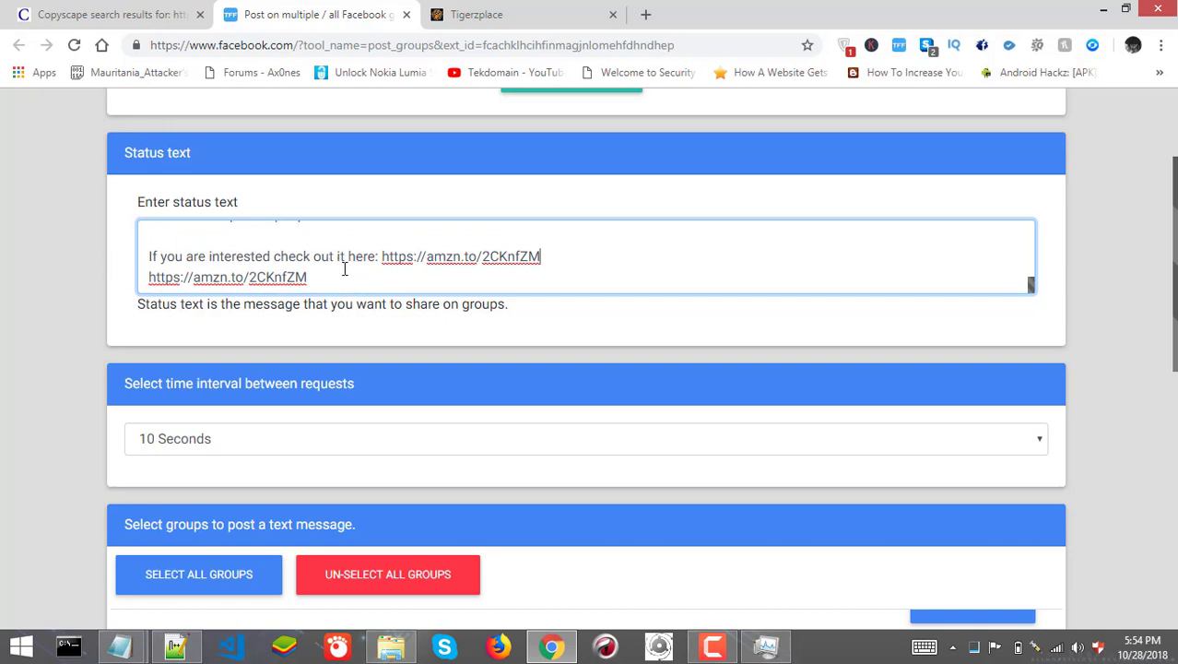
{"action": "left_click_drag", "start_coordinate": [308, 276], "coordinate": [144, 276]}
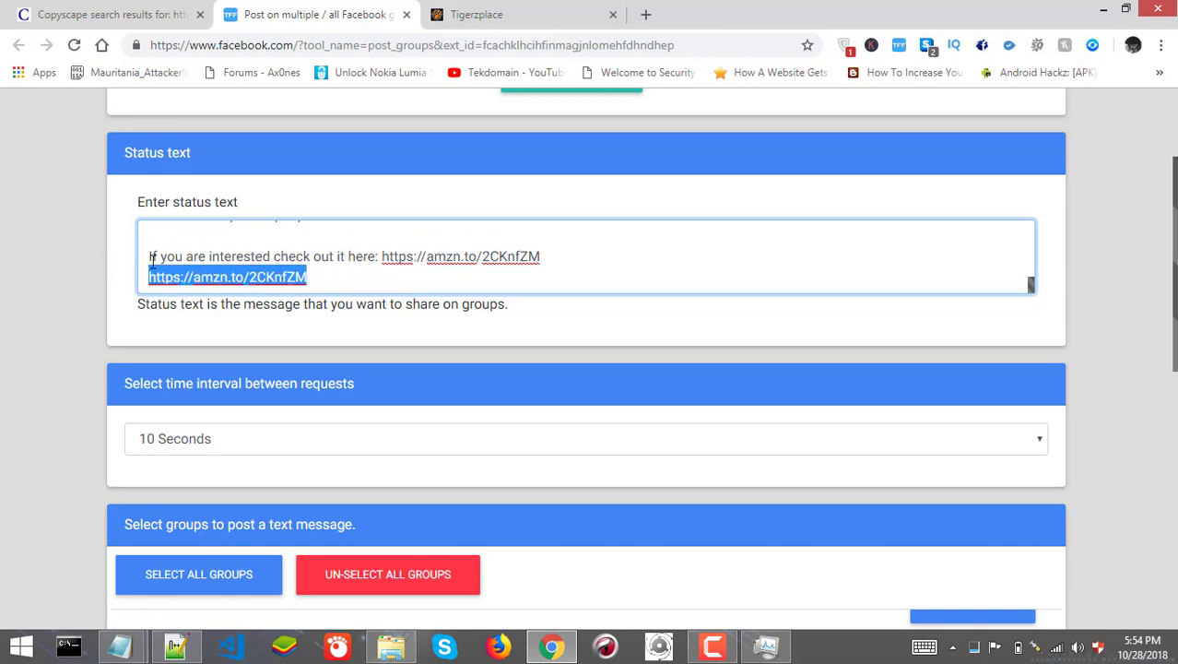
{"action": "key", "text": "BackSpace"}
{"action": "scroll", "coordinate": [222, 249], "scroll_direction": "up", "scroll_amount": 10}
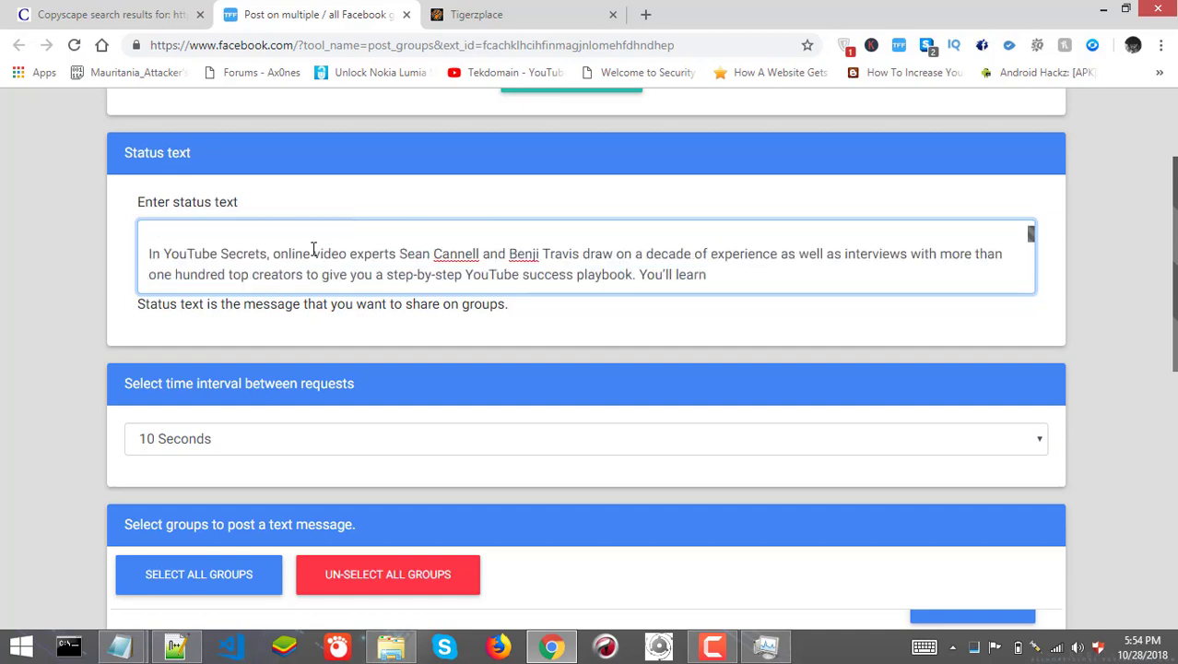
Step: Set the time interval between requests to 2 Seconds
{"action": "scroll", "coordinate": [241, 411], "scroll_direction": "down", "scroll_amount": 4}
{"action": "scroll", "coordinate": [242, 411], "scroll_direction": "down", "scroll_amount": 3}
{"action": "scroll", "coordinate": [834, 338], "scroll_direction": "up", "scroll_amount": 3}
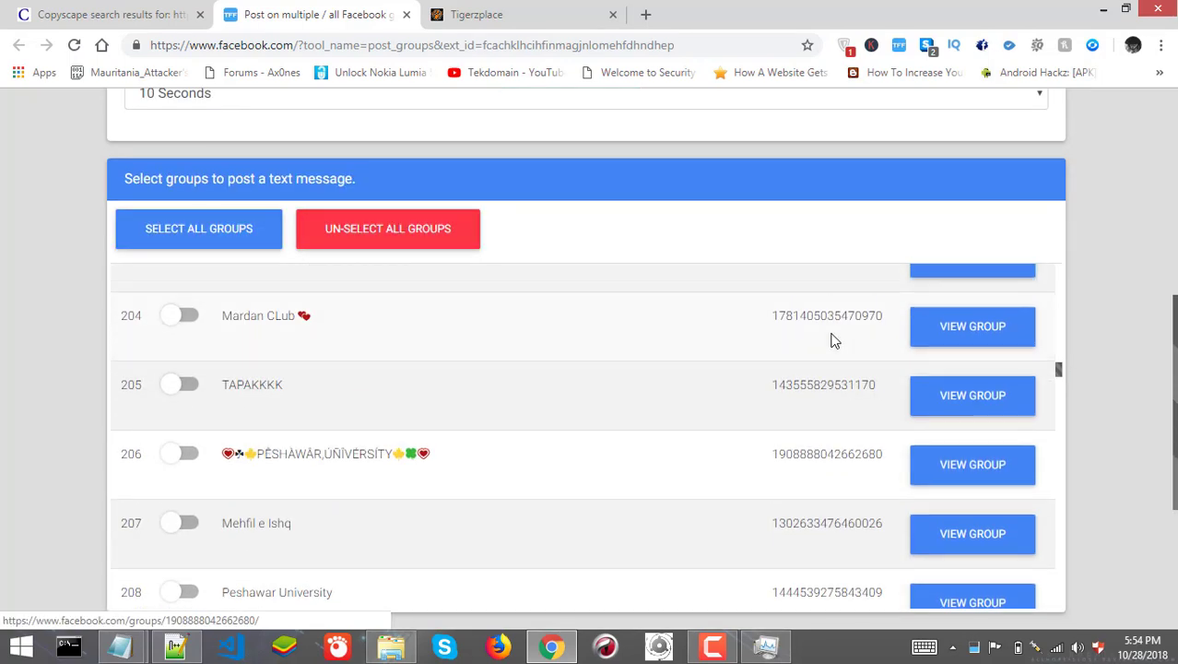
{"action": "scroll", "coordinate": [834, 337], "scroll_direction": "up", "scroll_amount": 4}
{"action": "scroll", "coordinate": [1085, 317], "scroll_direction": "up", "scroll_amount": 10}
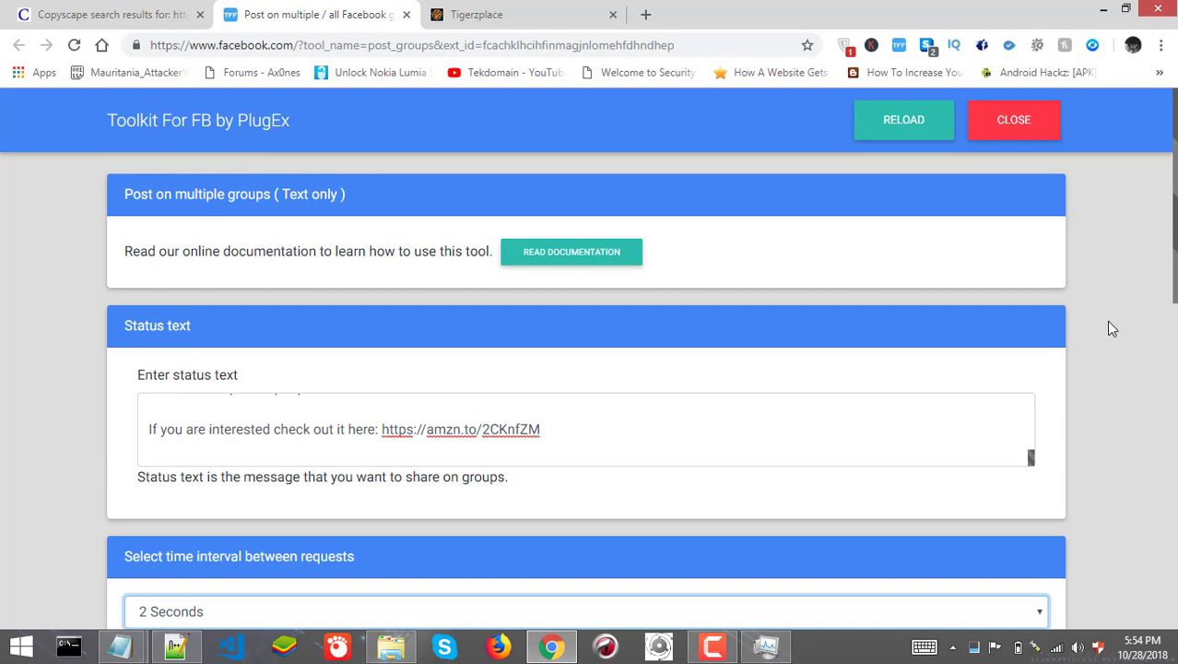
{"action": "scroll", "coordinate": [492, 311], "scroll_direction": "down", "scroll_amount": 3}
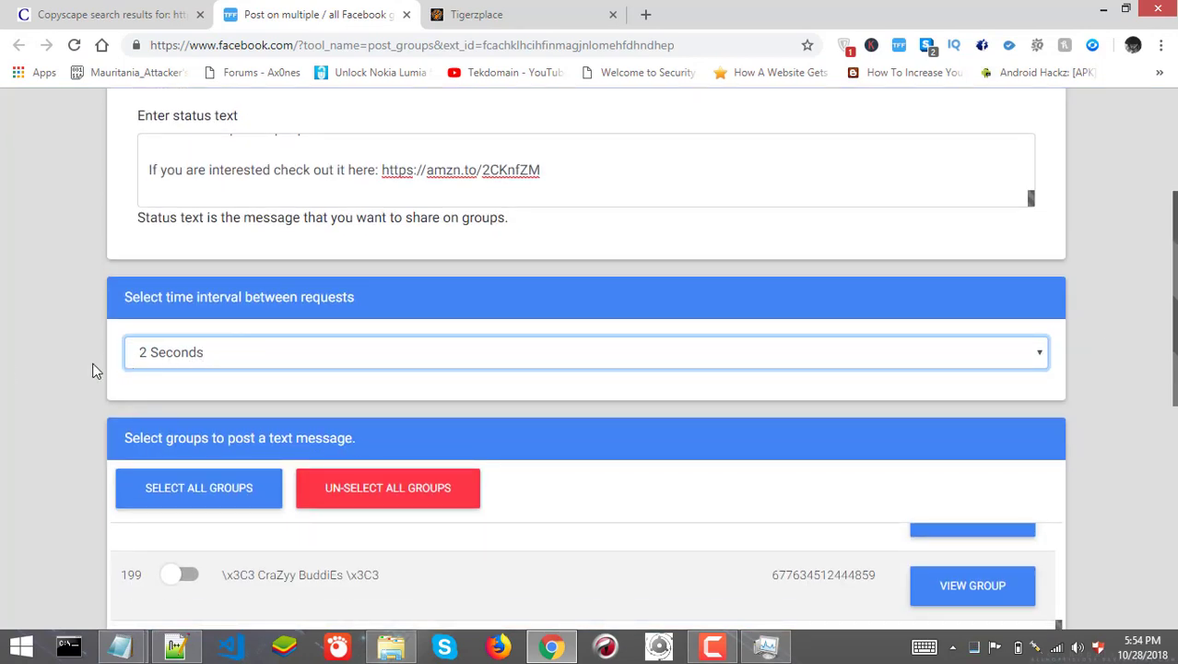
{"action": "scroll", "coordinate": [84, 366], "scroll_direction": "down", "scroll_amount": 1}
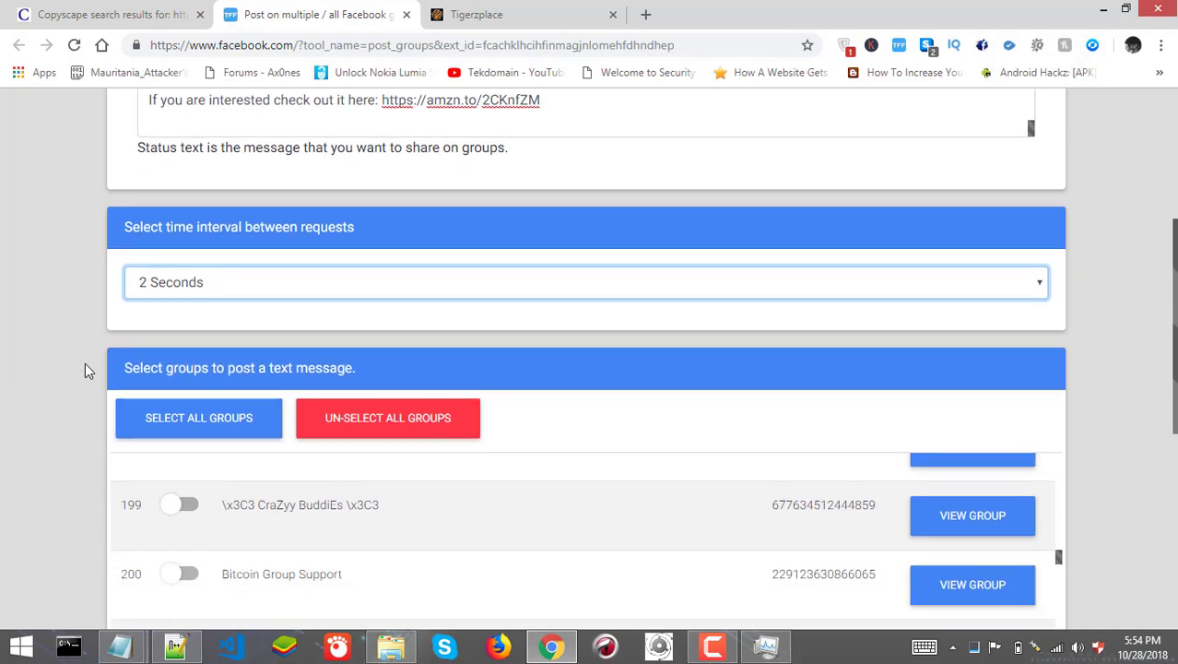